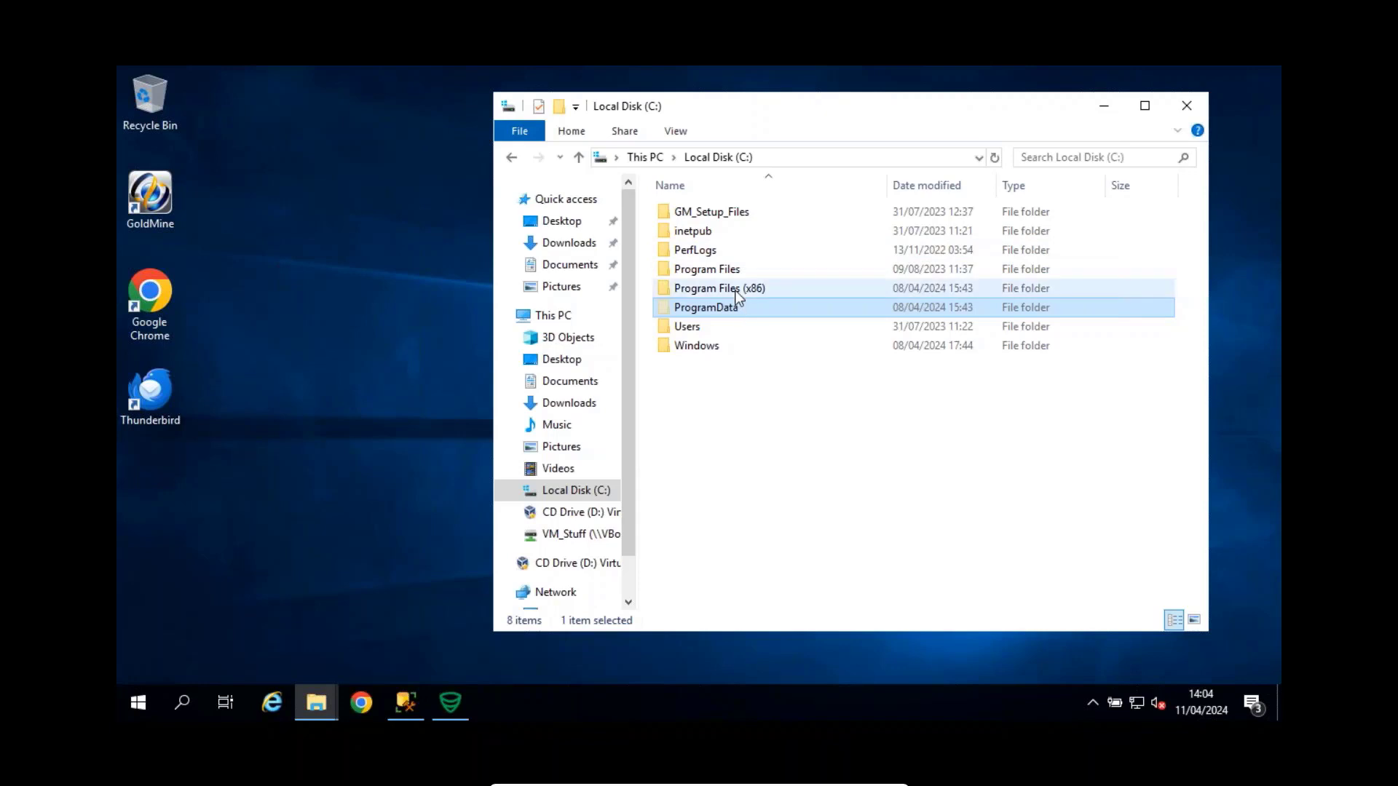
# Locate the GoldMine folders inside Program Files (x86) and ProgramData on the C: drive, and close that folder window
pyautogui.doubleClick(728, 289)
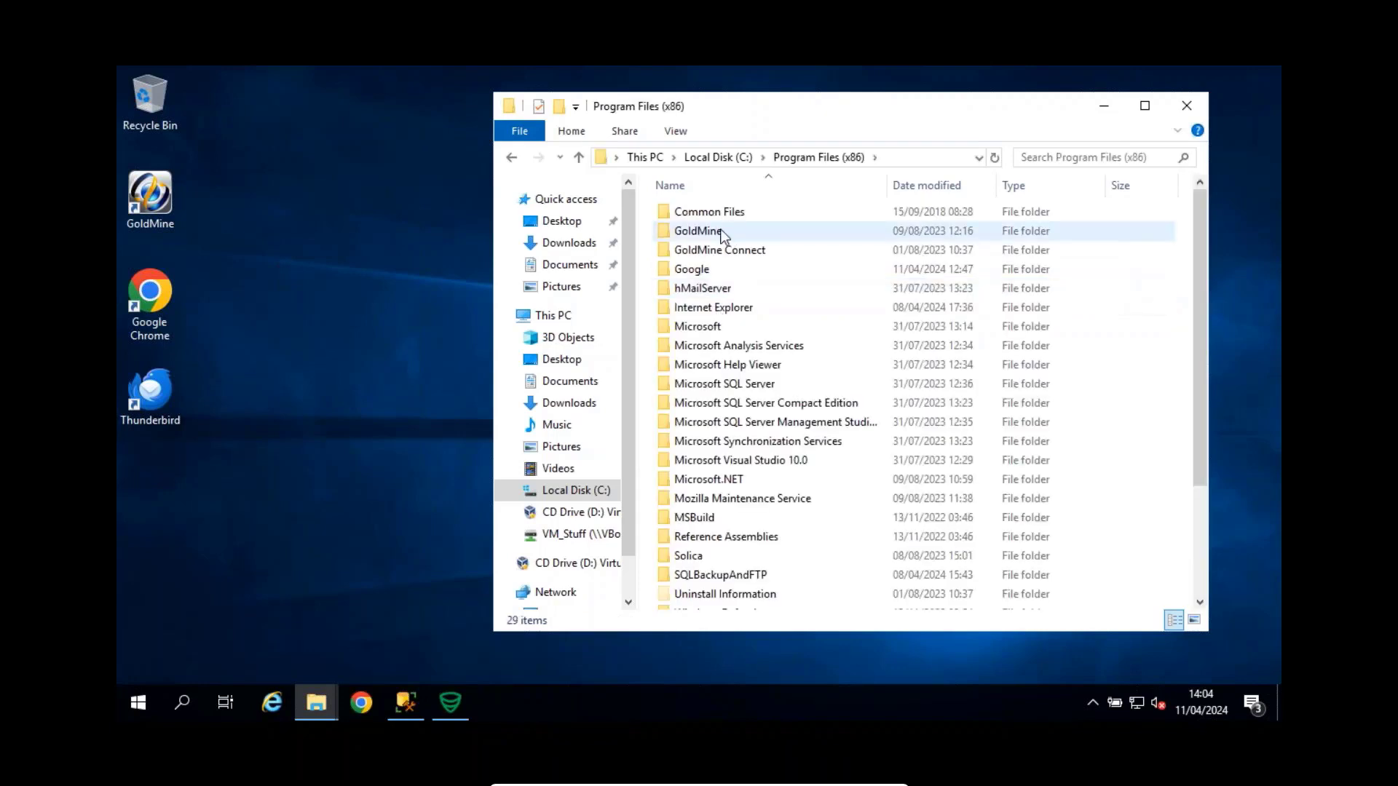
pyautogui.click(721, 232)
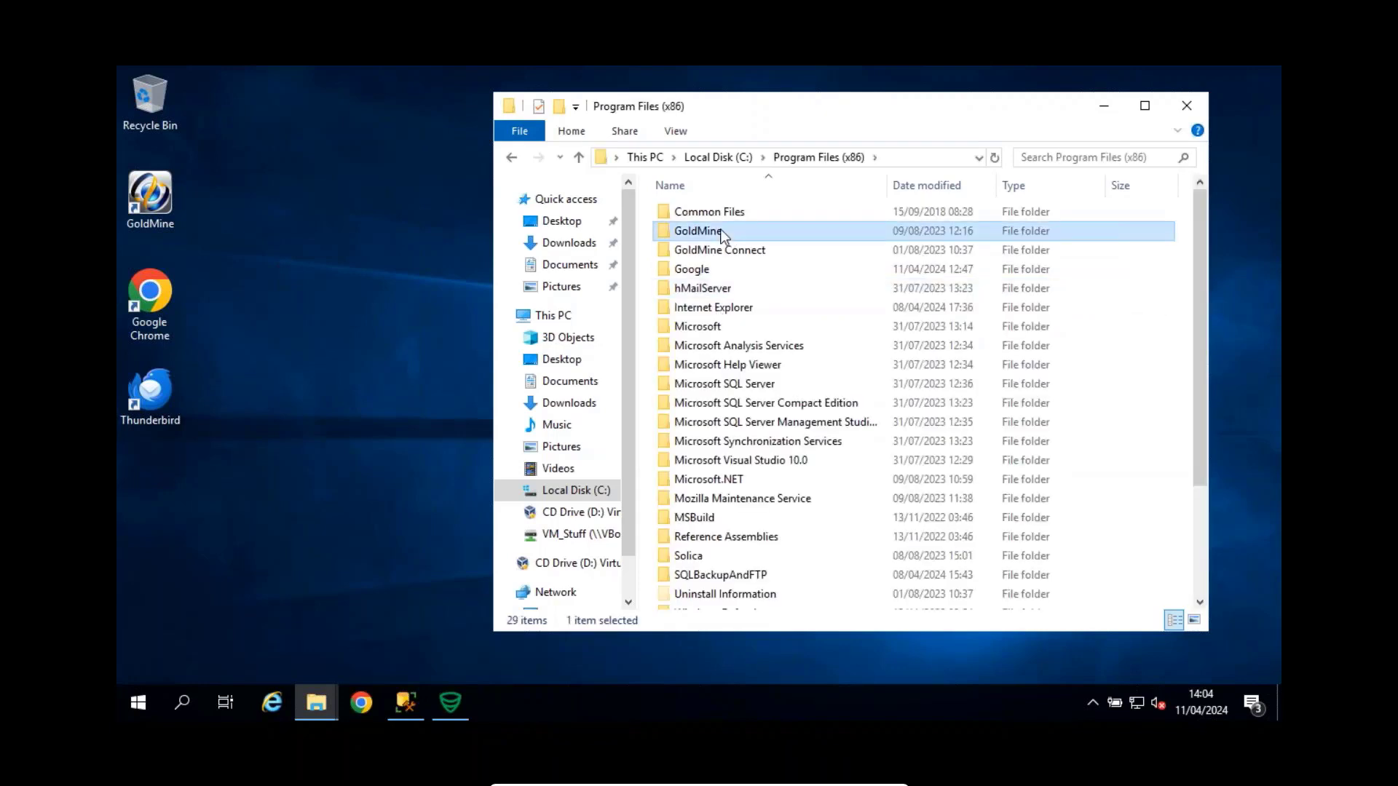
pyautogui.click(701, 159)
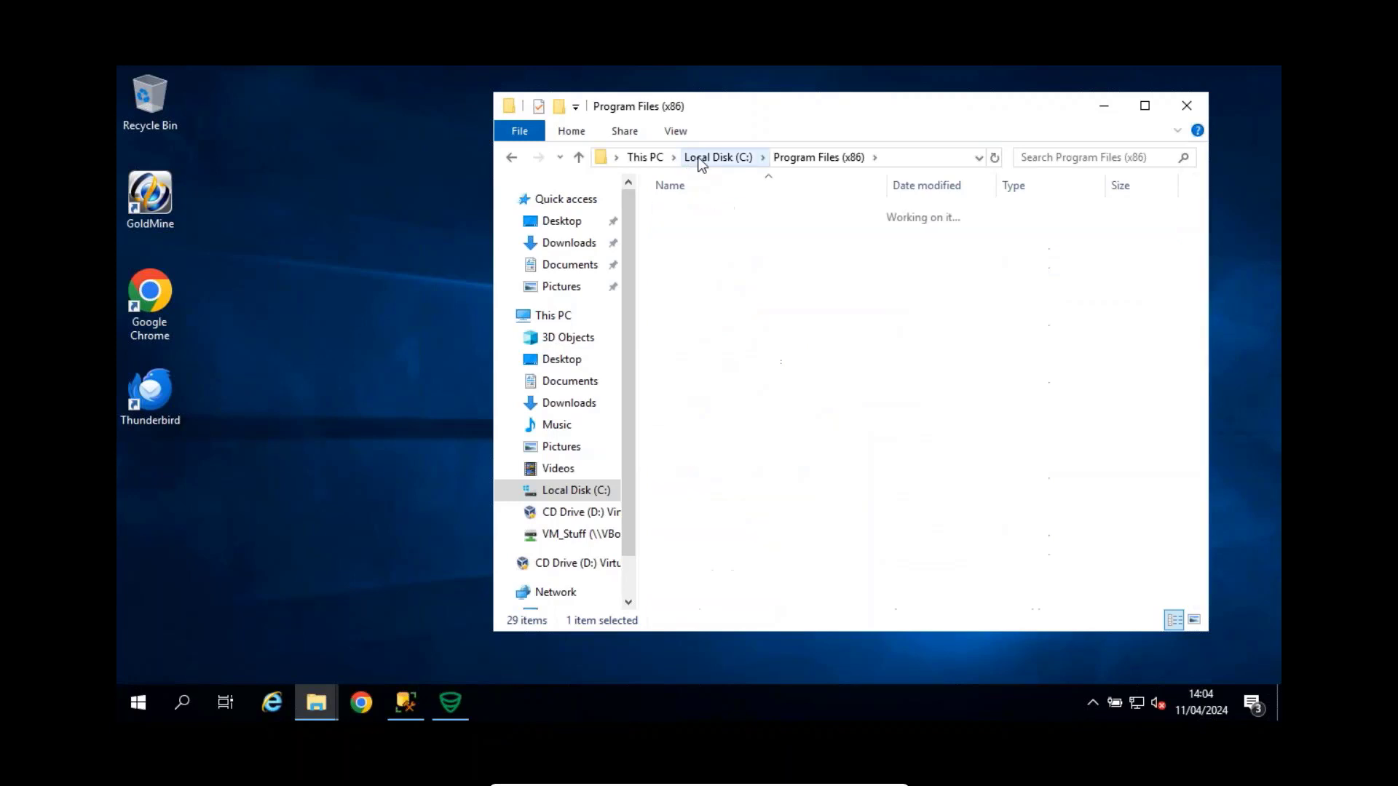
pyautogui.doubleClick(725, 309)
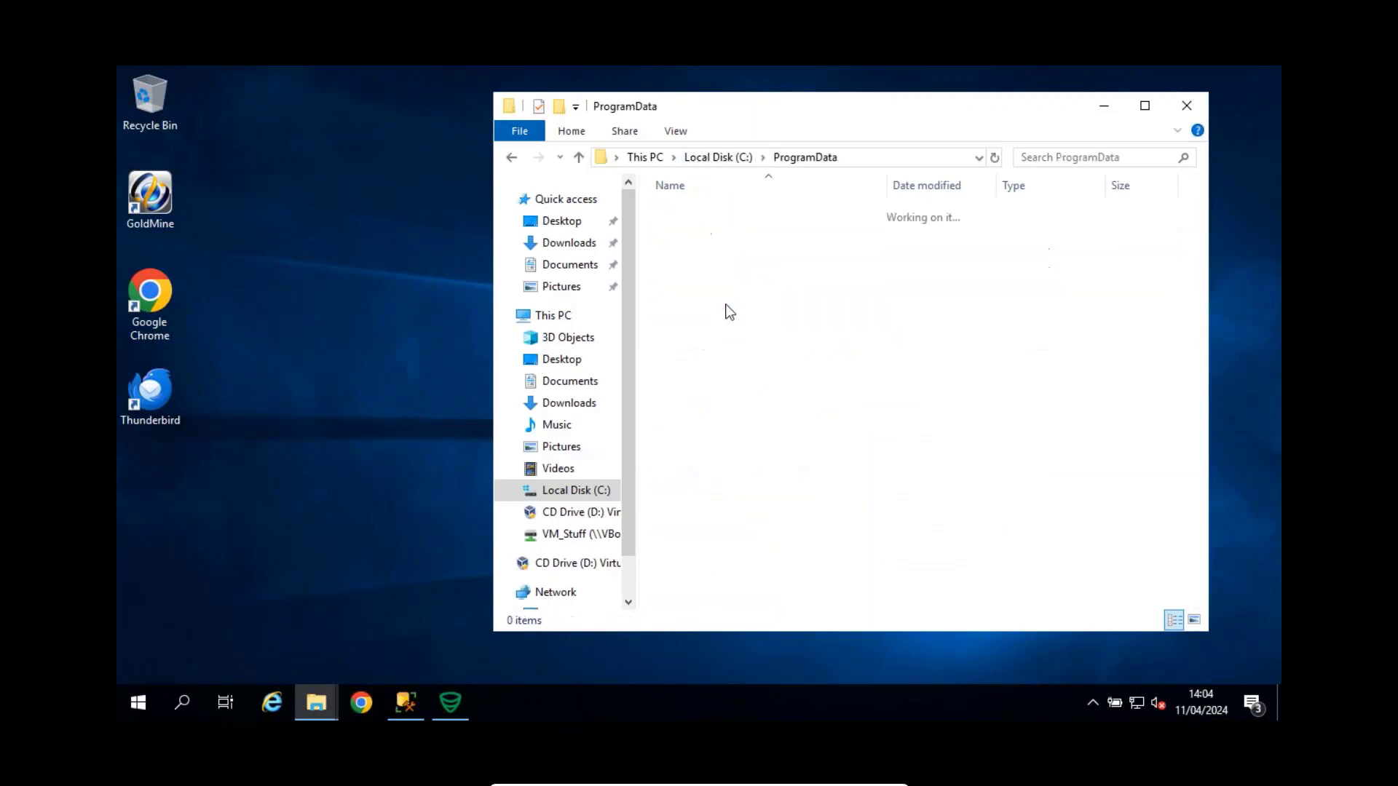
pyautogui.click(710, 212)
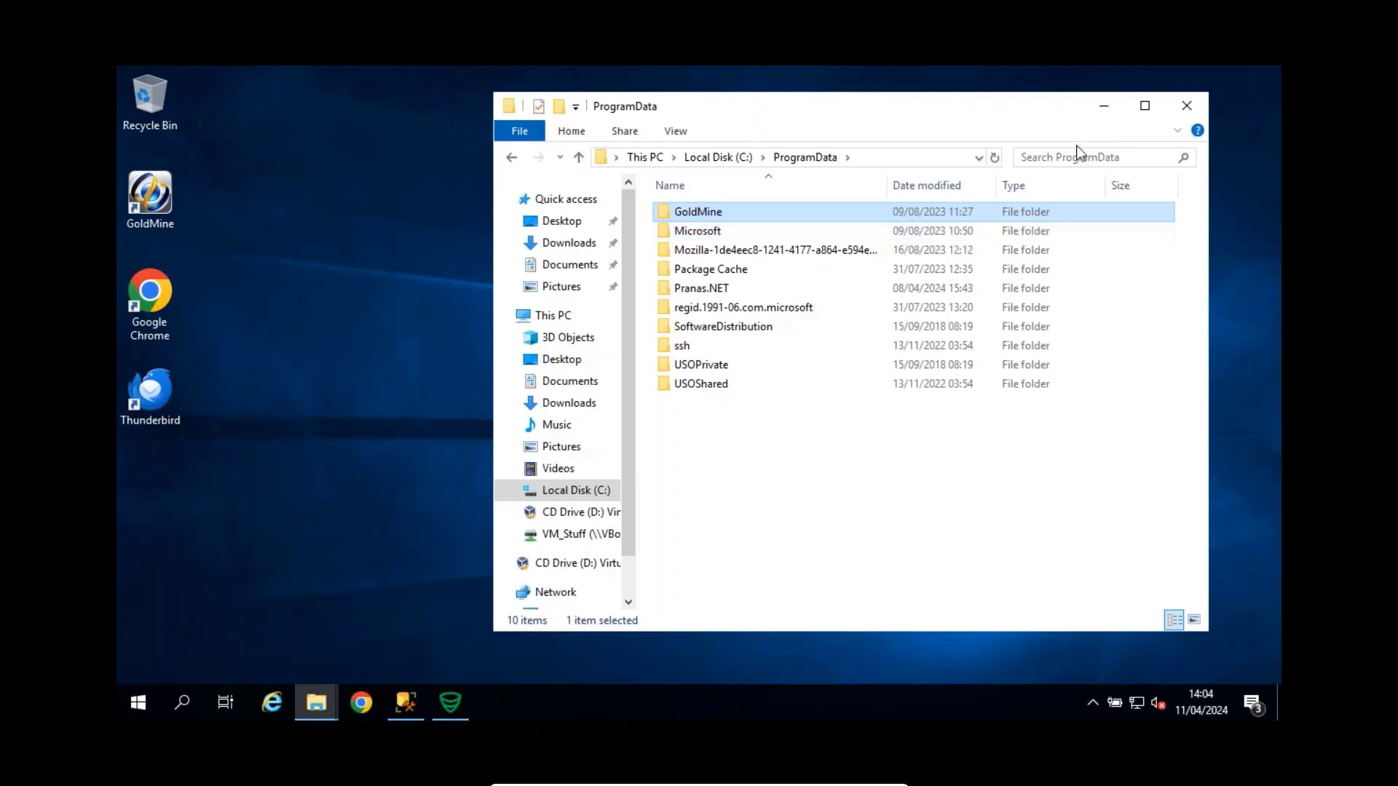
pyautogui.click(1187, 106)
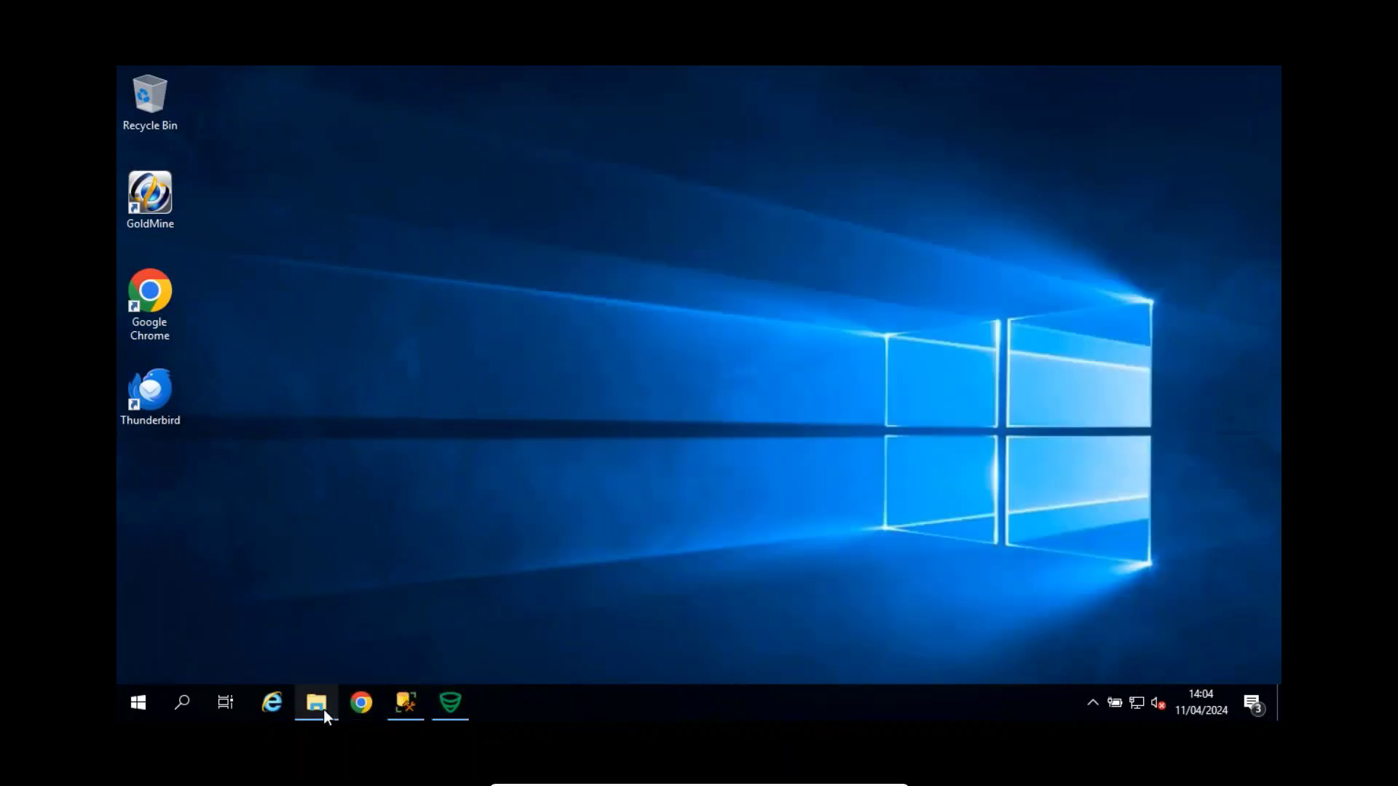
# Examine the GoldMine database files in the MSSQL15.SQLEXPRESS DATA folder and close its window
pyautogui.click(320, 707)
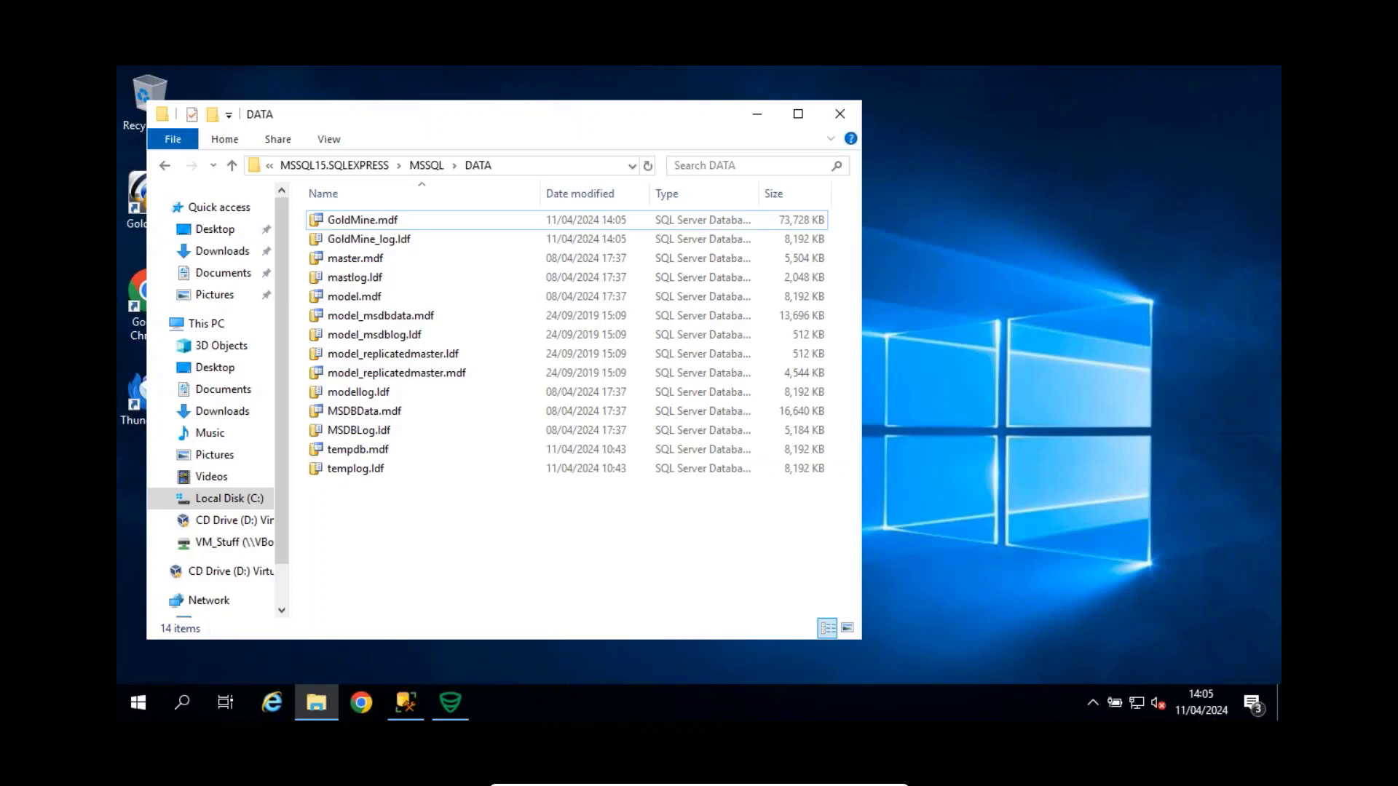
pyautogui.click(844, 110)
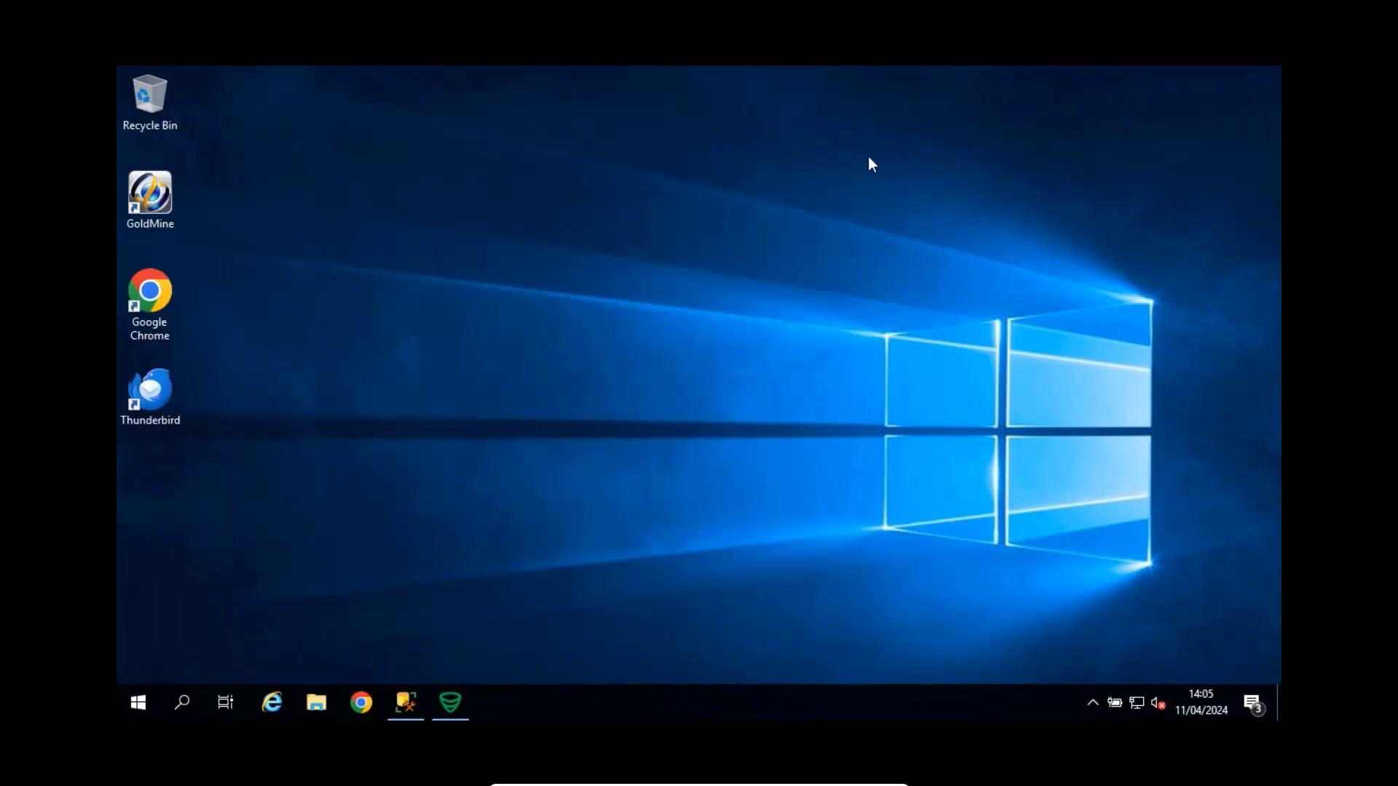
# In SQLBackupAndFTP, connect the job to Microsoft SQL Server (local) .\SQLEXPRESS using SQL Server Authentication, user sa and the account password, testing before saving
pyautogui.click(457, 708)
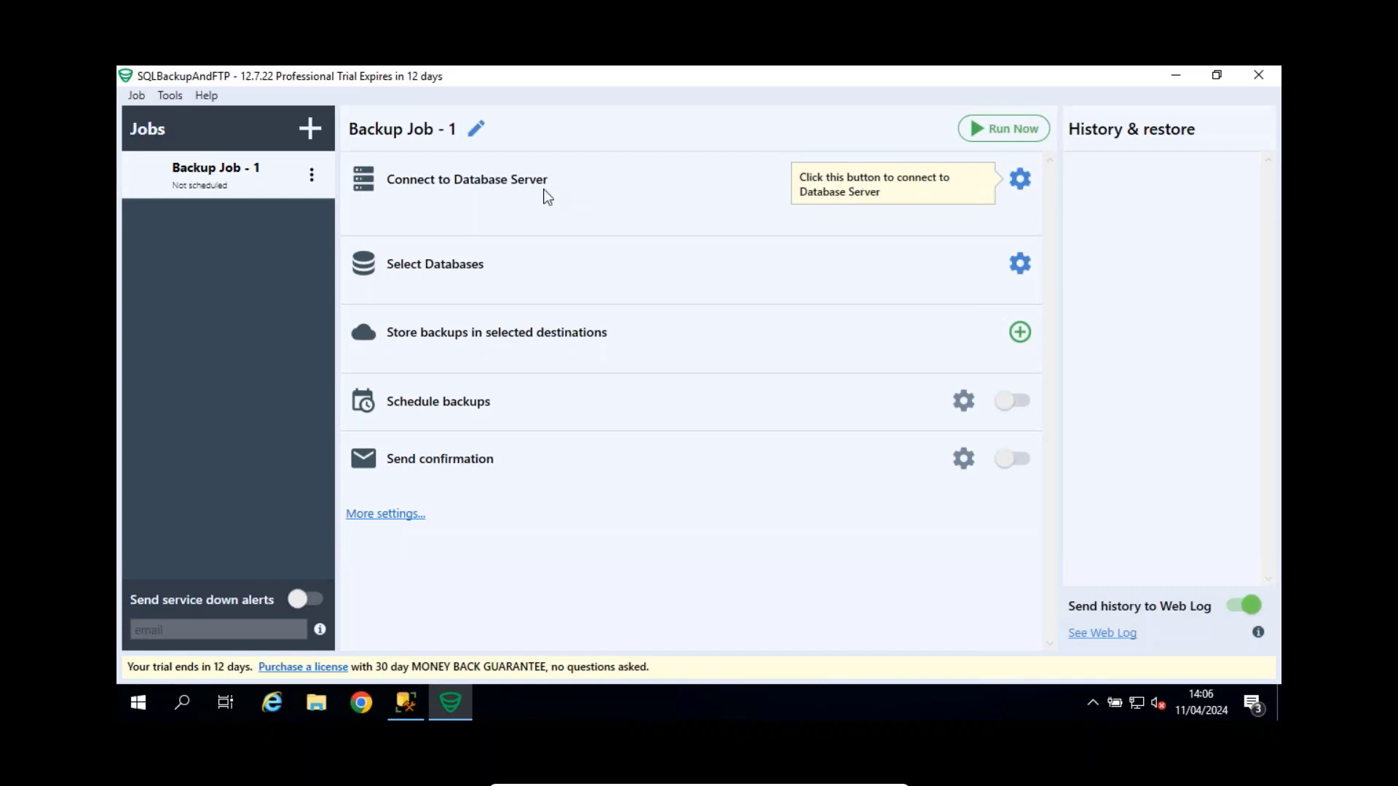
pyautogui.click(1022, 179)
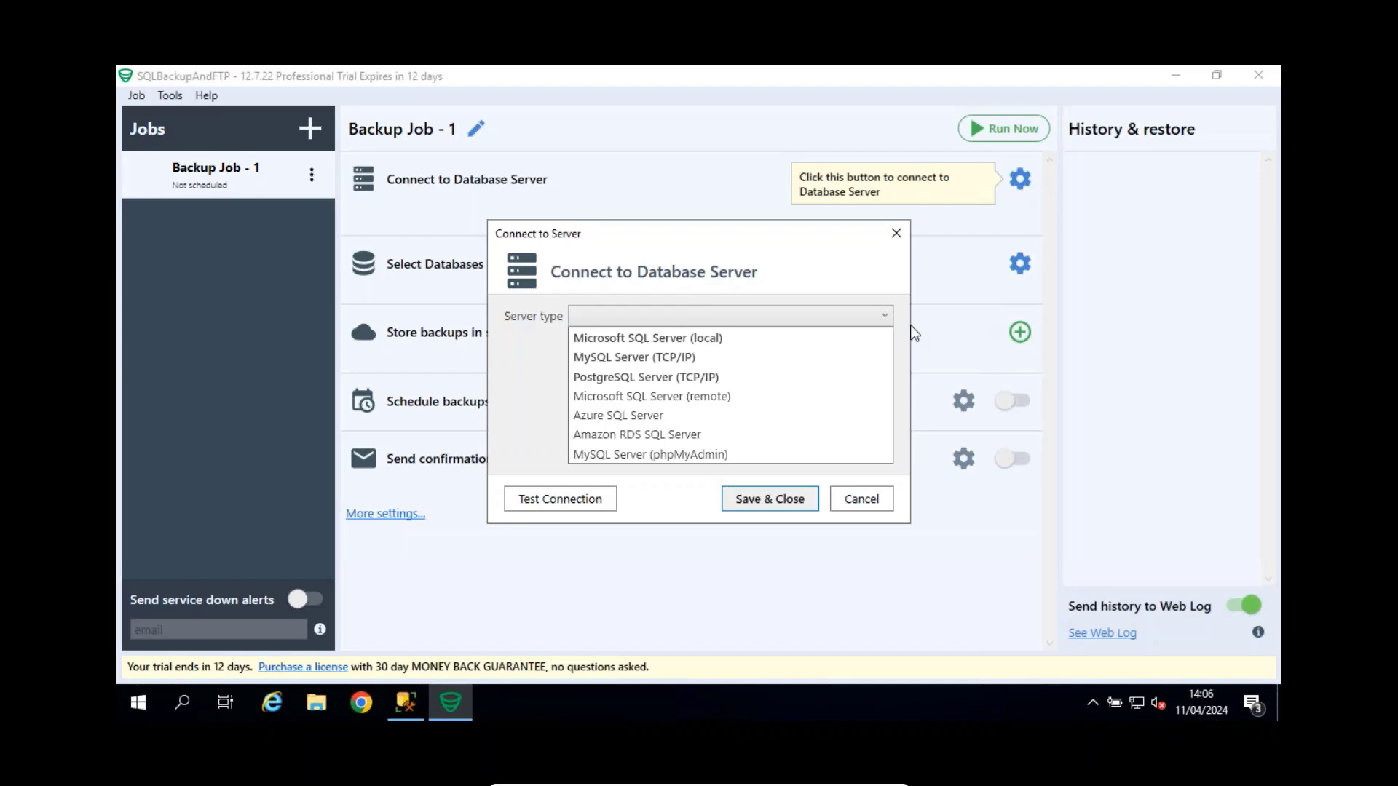
pyautogui.click(634, 338)
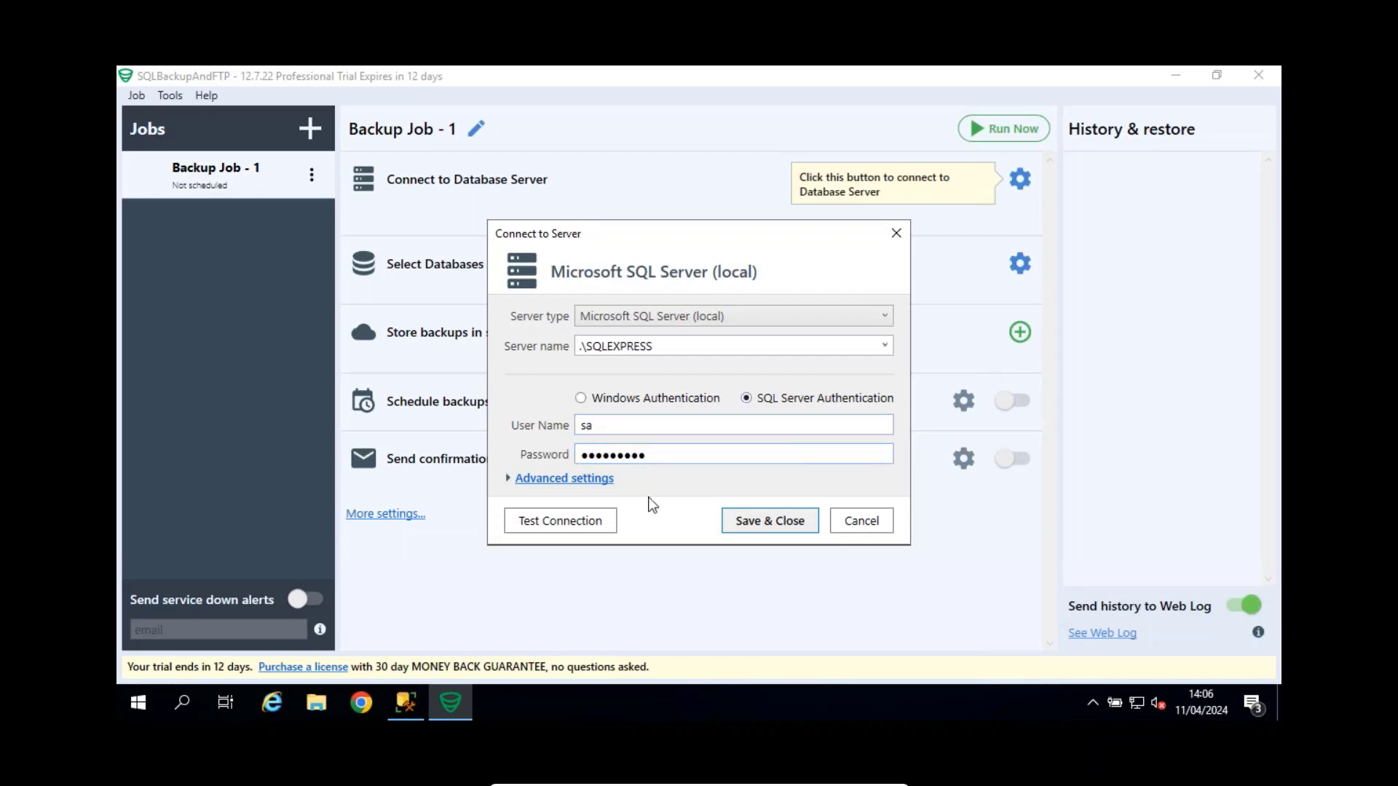
pyautogui.click(585, 518)
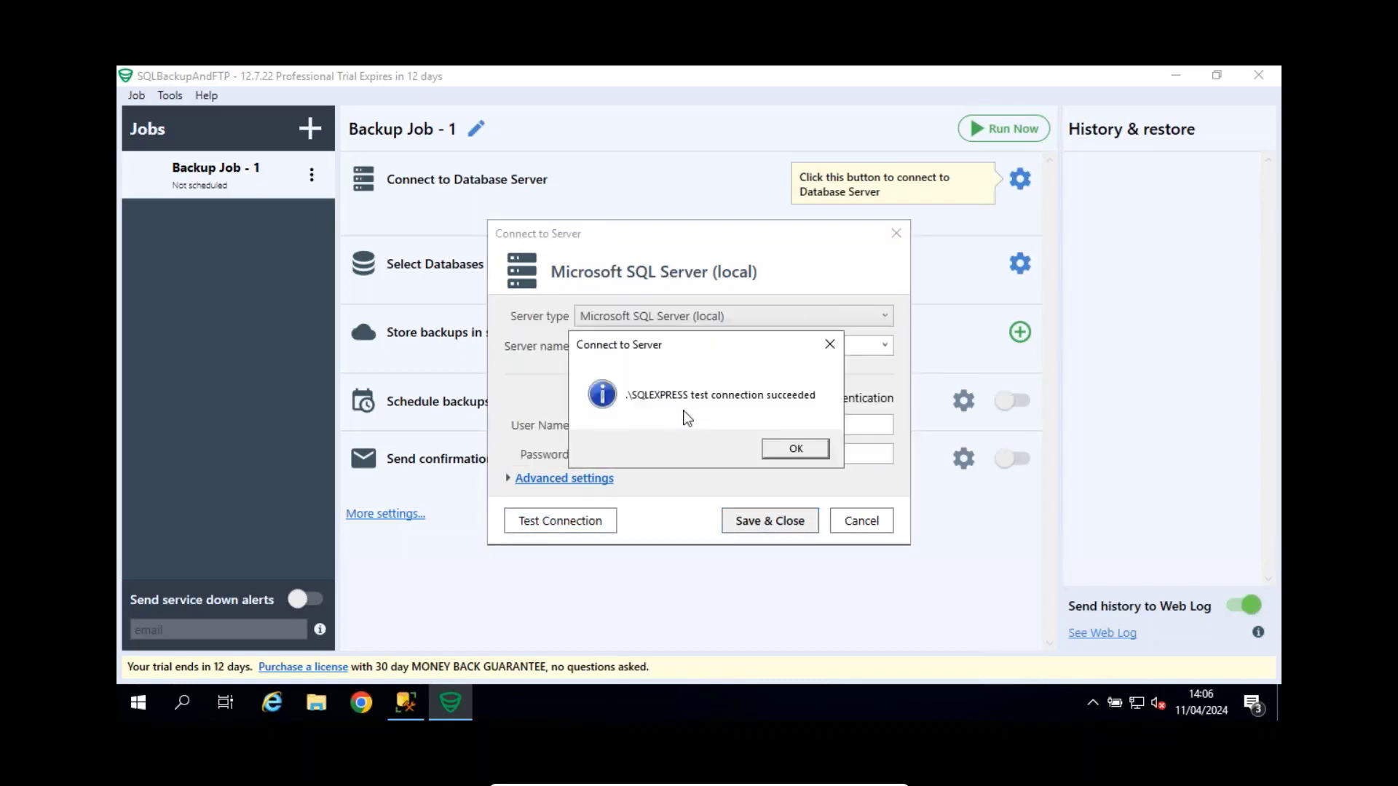
pyautogui.click(798, 451)
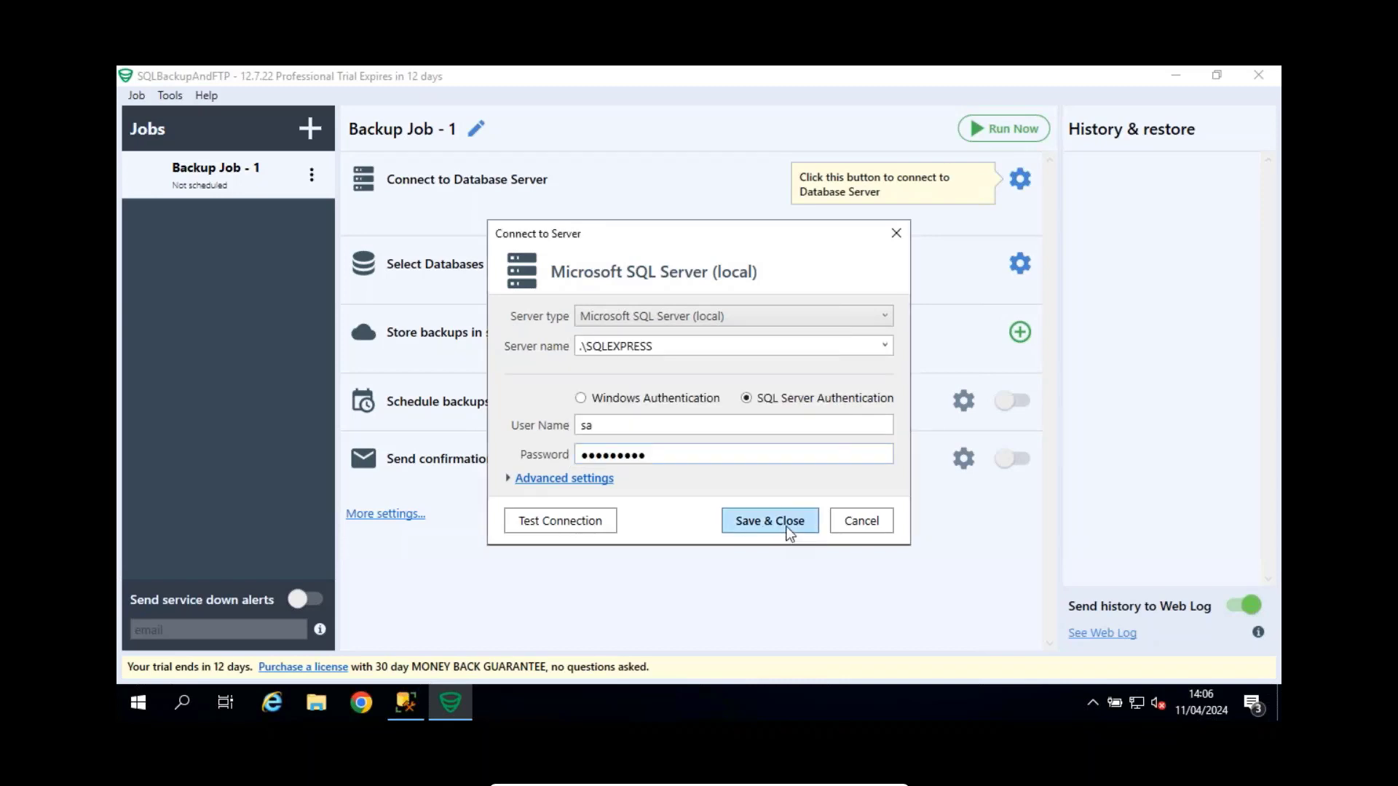
pyautogui.click(788, 529)
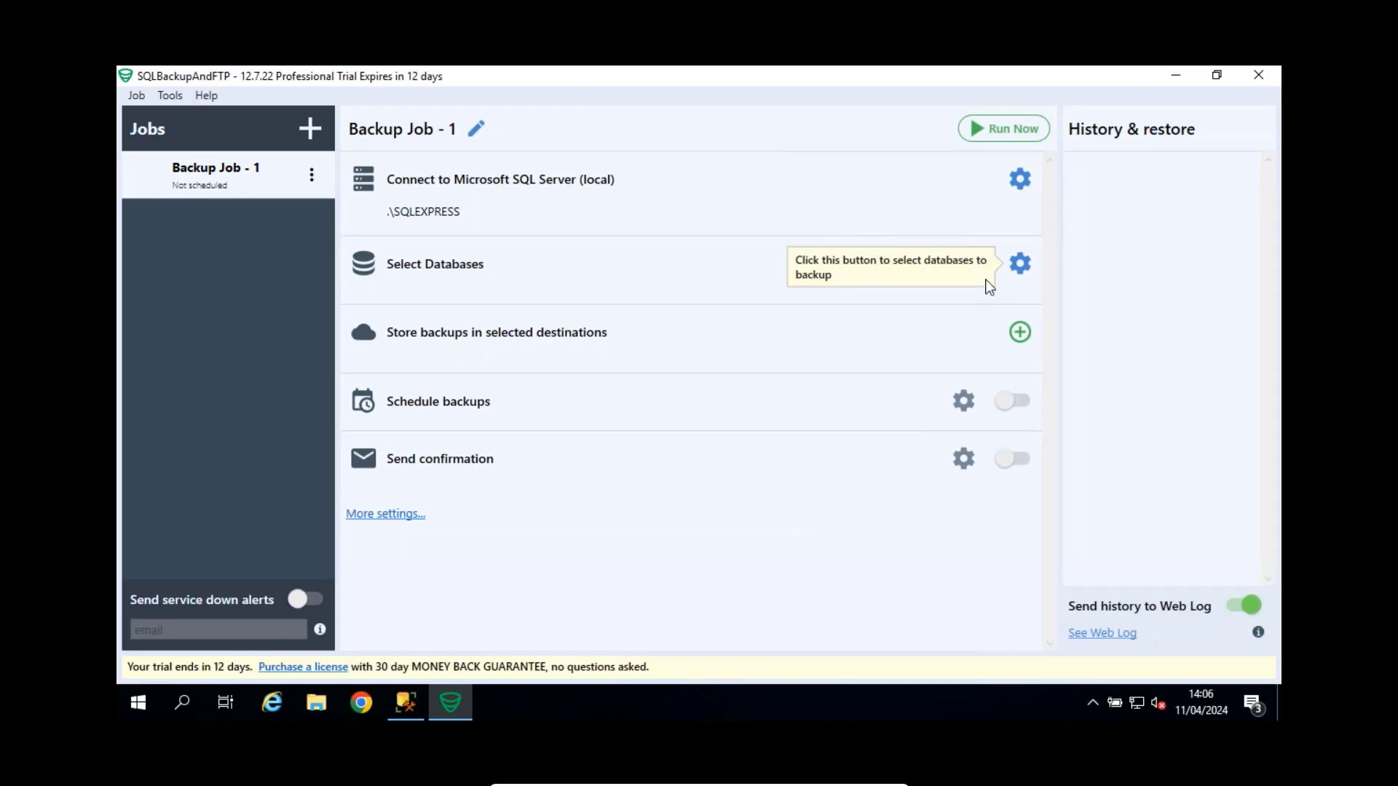
# Select the GoldMine database for the backup job and save the selection
pyautogui.click(1020, 264)
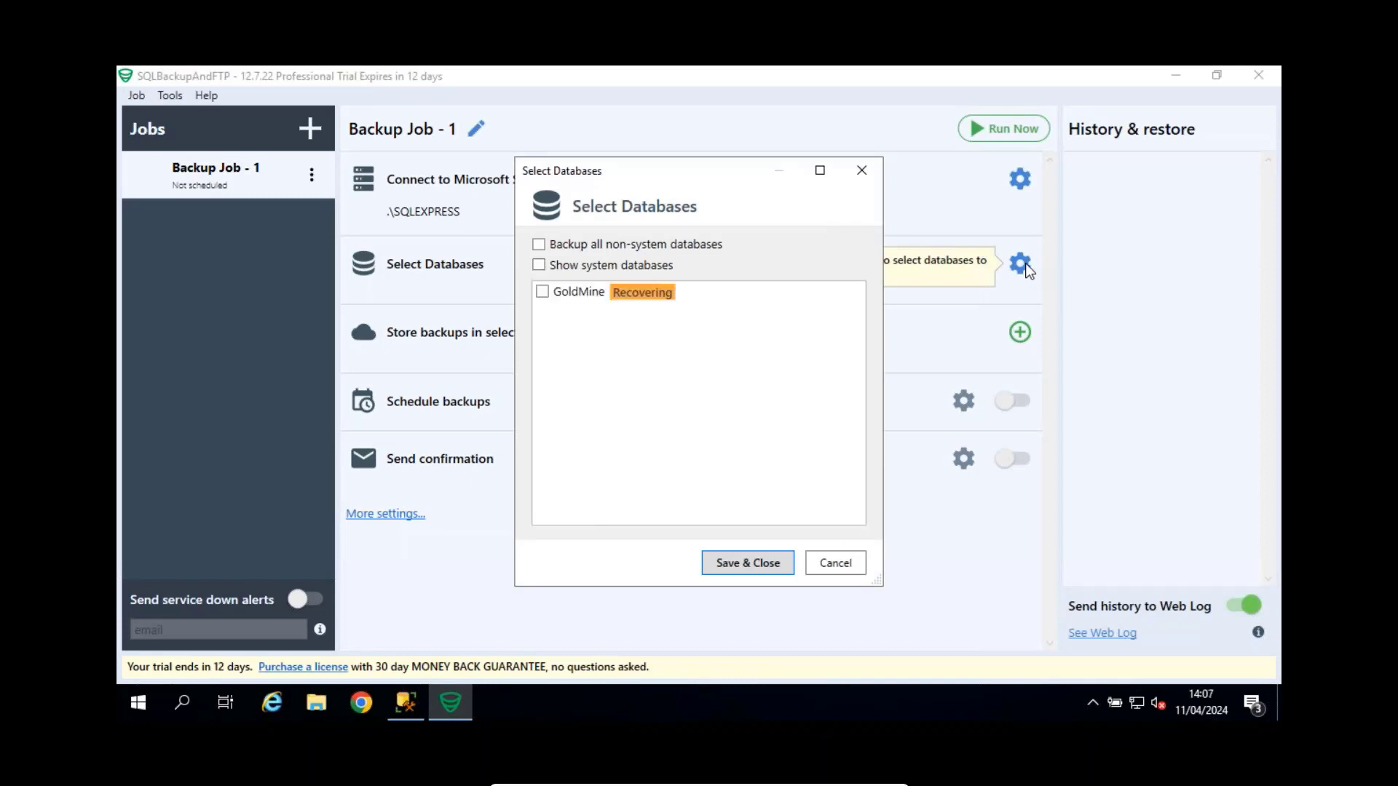
pyautogui.click(543, 292)
pyautogui.click(756, 568)
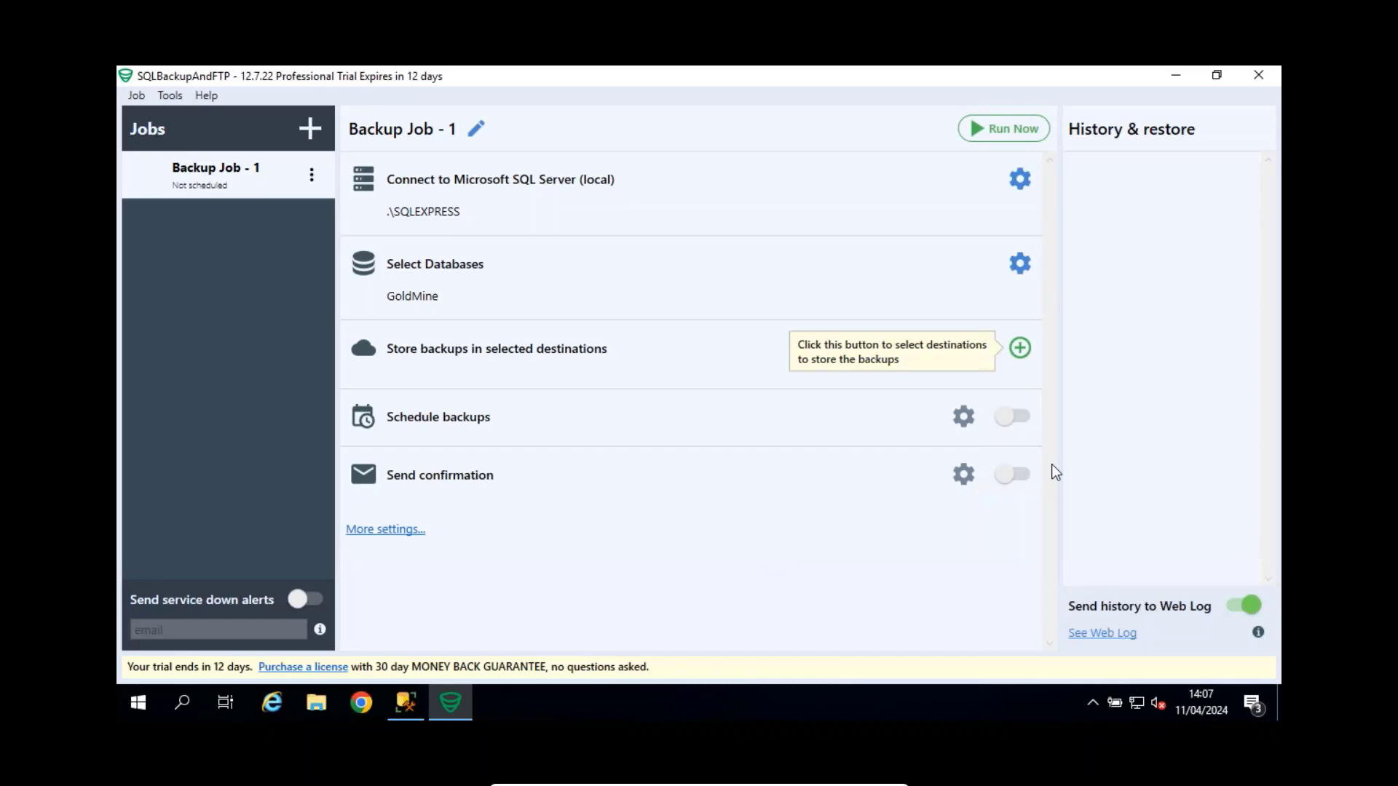
# Add a Local/Network Folder/NAS destination at Z:\SQL Backups that auto-deletes old backups after 0 months and 7 days
pyautogui.click(1021, 348)
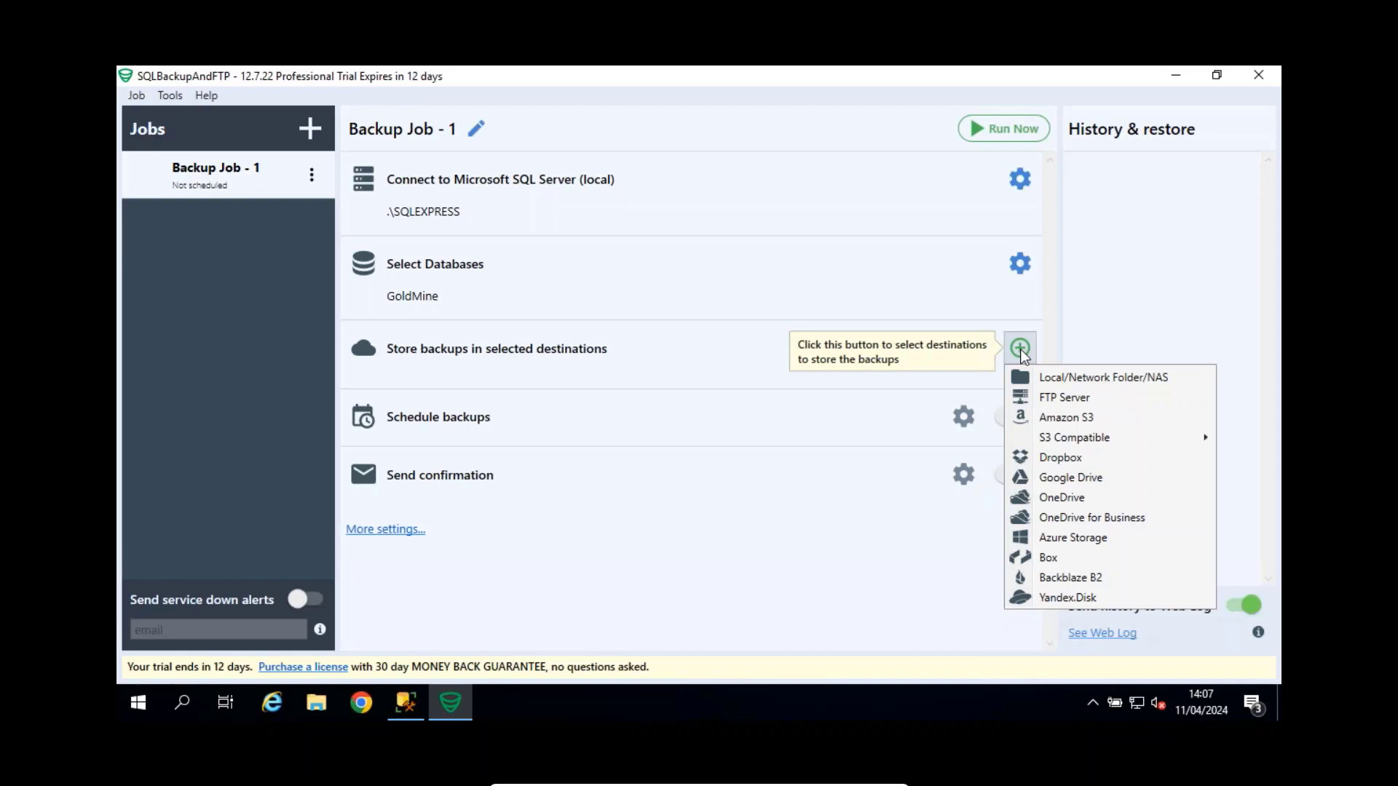
pyautogui.click(1066, 378)
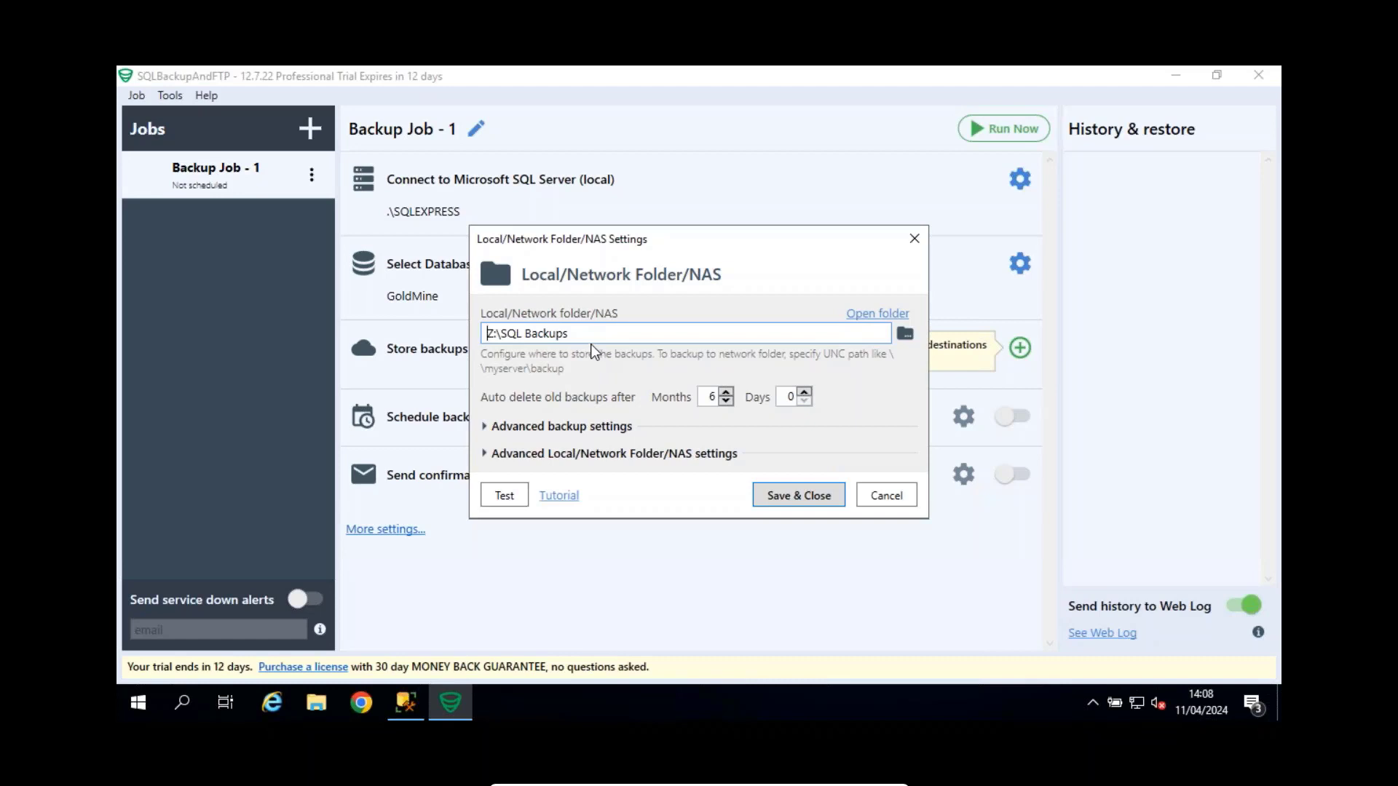
pyautogui.click(725, 401)
pyautogui.click(725, 402)
pyautogui.click(726, 401)
pyautogui.click(725, 401)
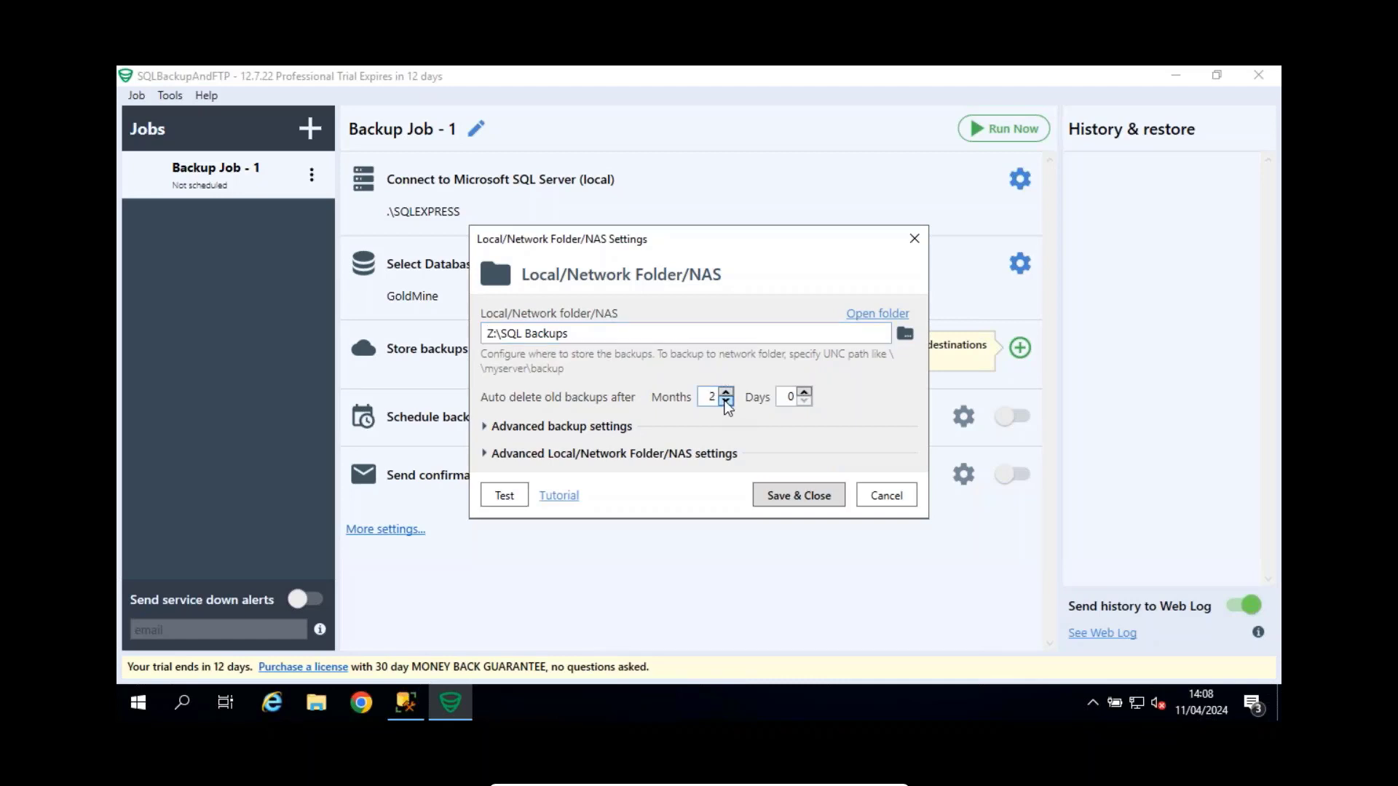
pyautogui.click(725, 402)
pyautogui.click(805, 392)
pyautogui.click(804, 393)
pyautogui.click(804, 392)
pyautogui.click(805, 393)
pyautogui.click(804, 392)
pyautogui.click(805, 392)
# Test the connection to the backup folder and save the destination settings
pyautogui.click(502, 496)
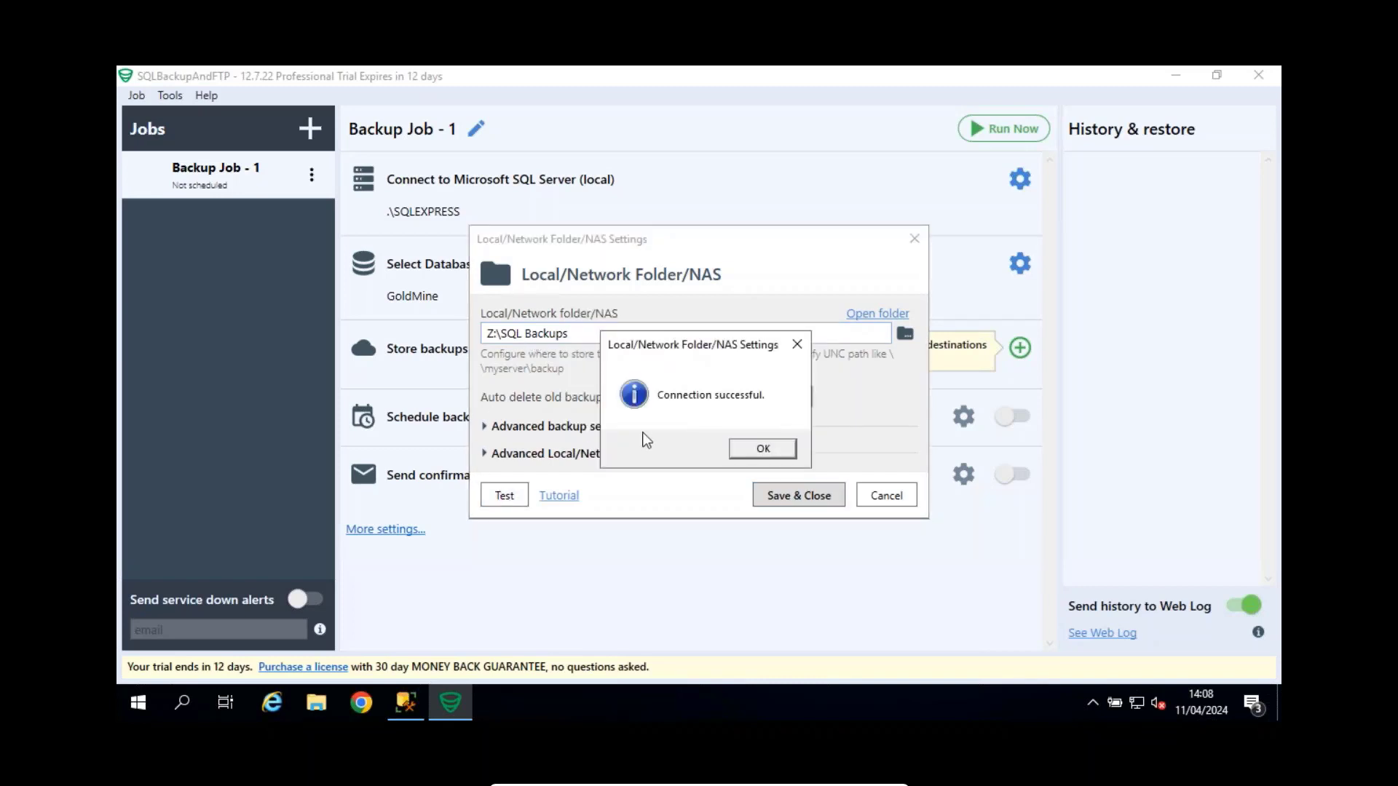
pyautogui.click(761, 449)
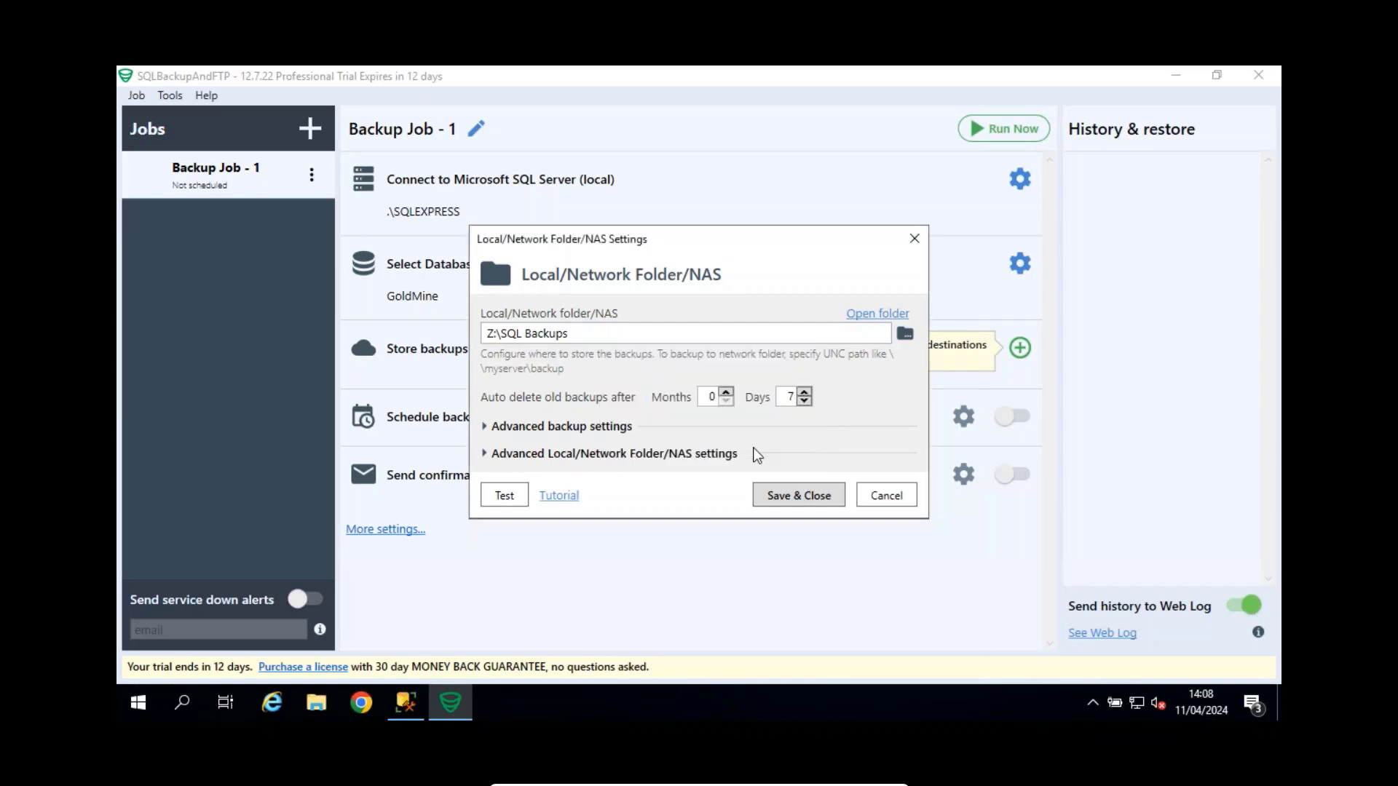
pyautogui.click(793, 493)
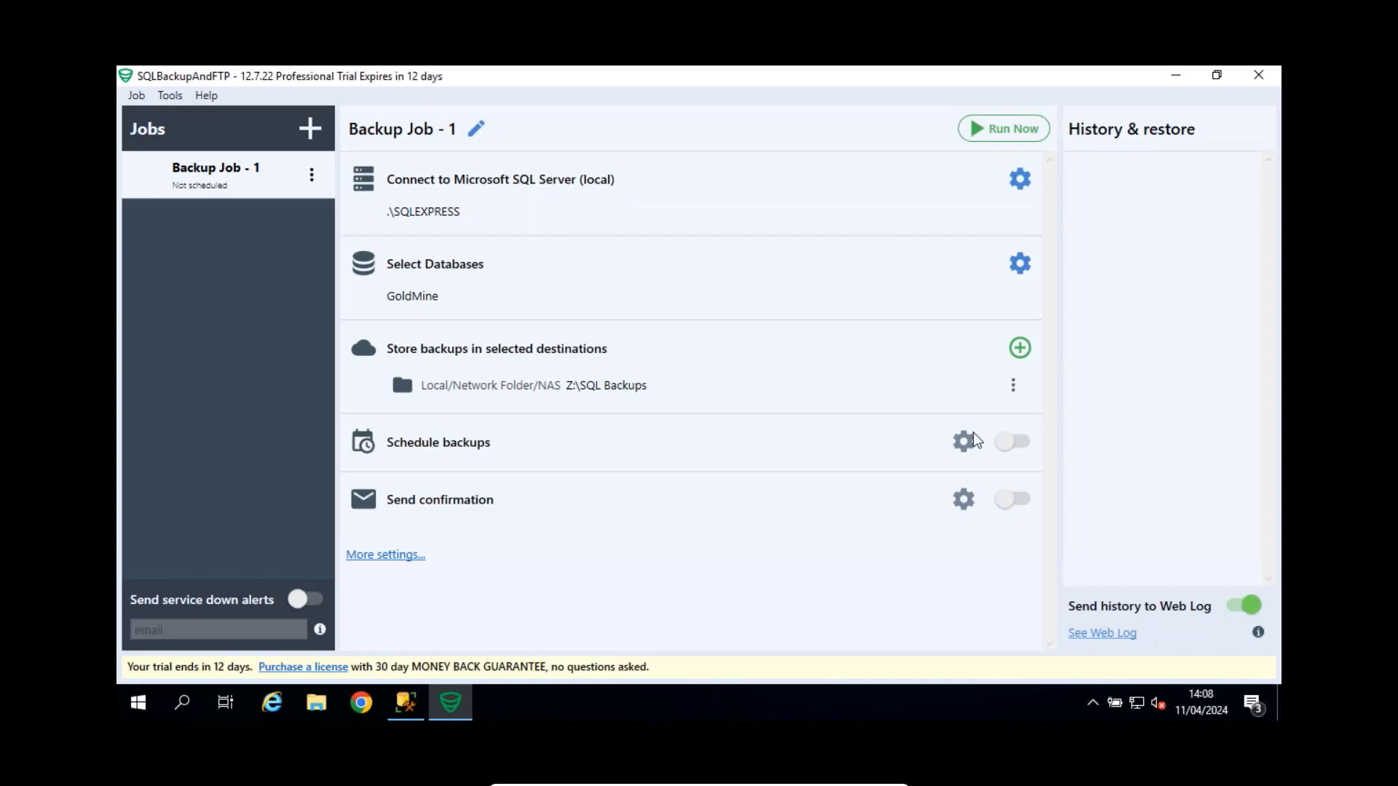
# Enable scheduled backups with the first full backup at 17:30 on 11/04/2024, exclude Sunday and Saturday, and save the schedule
pyautogui.click(1022, 447)
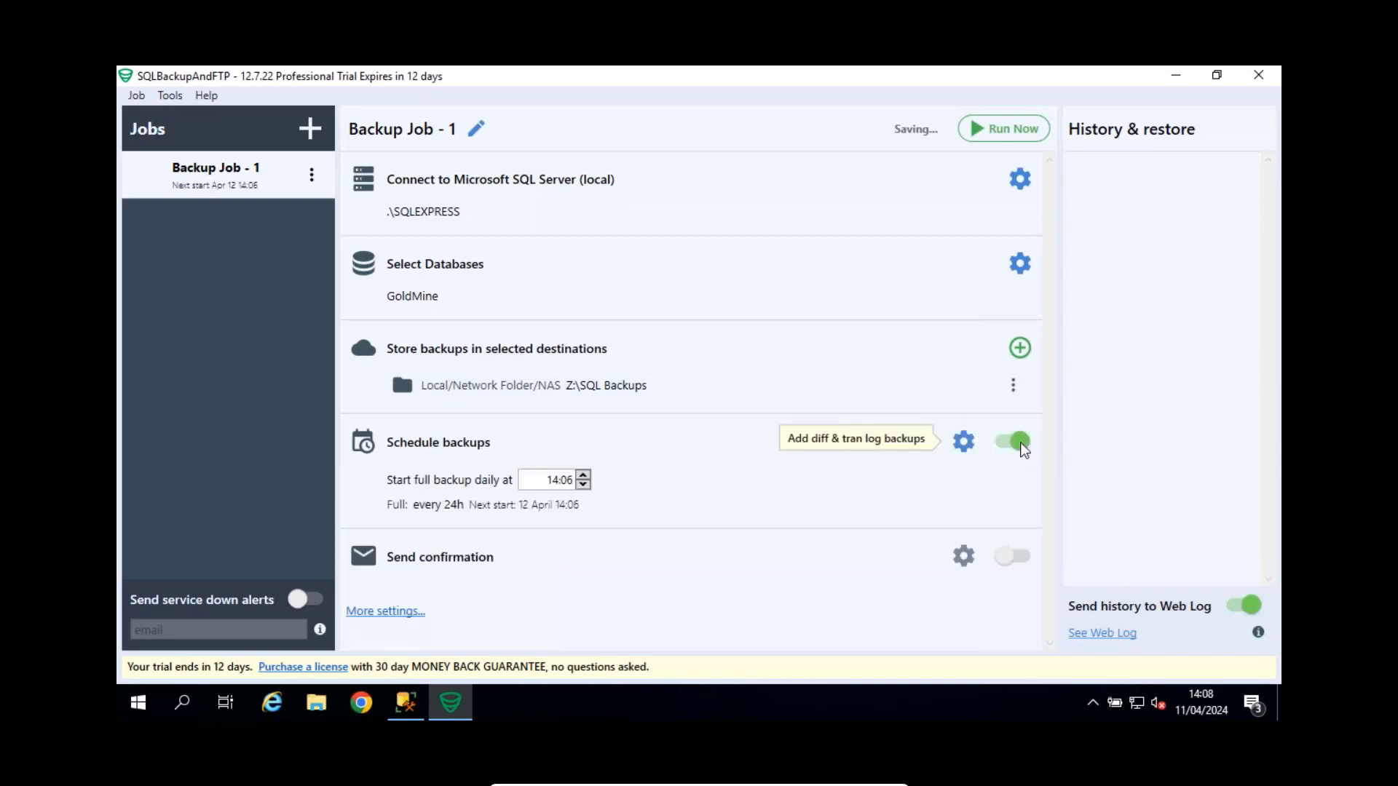
pyautogui.click(965, 441)
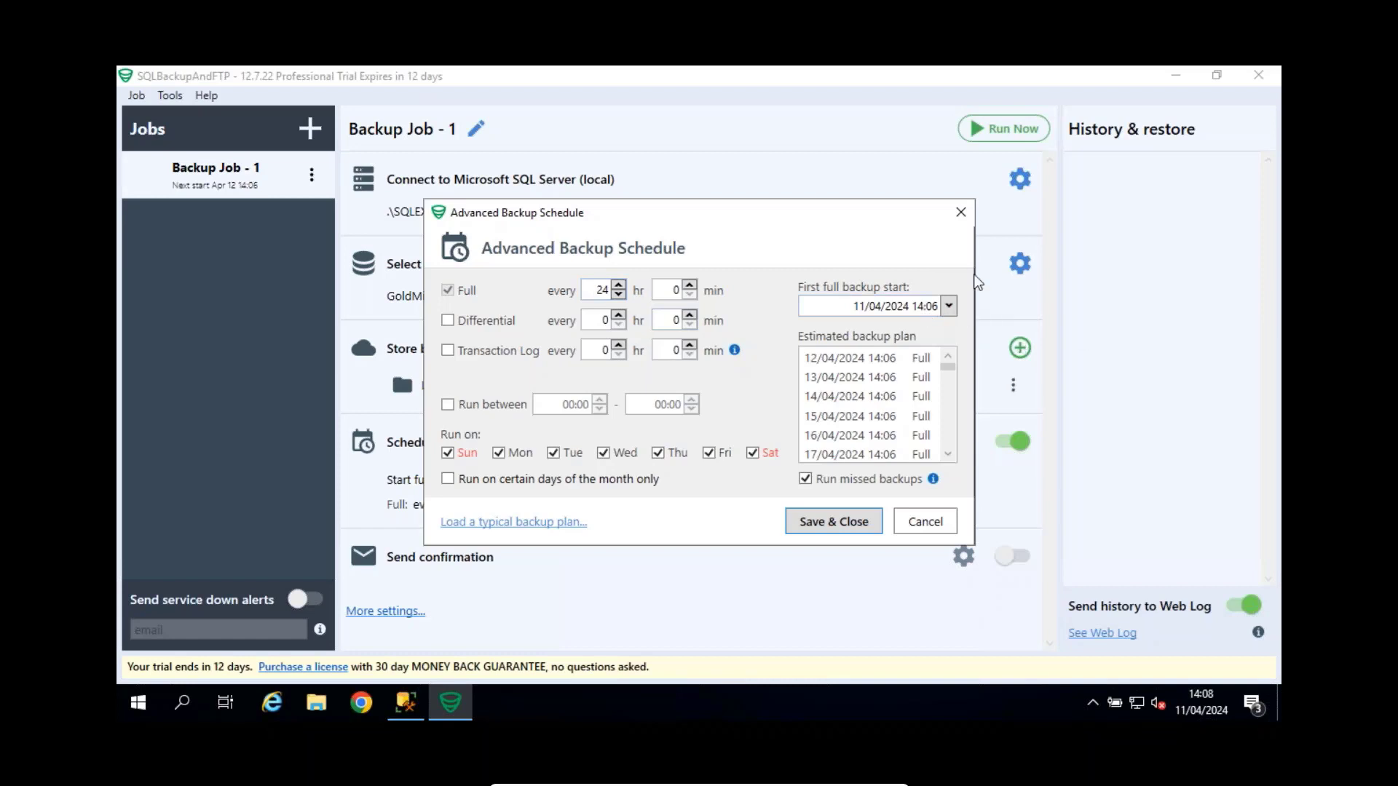
pyautogui.click(924, 309)
pyautogui.click(918, 307)
pyautogui.write('17')
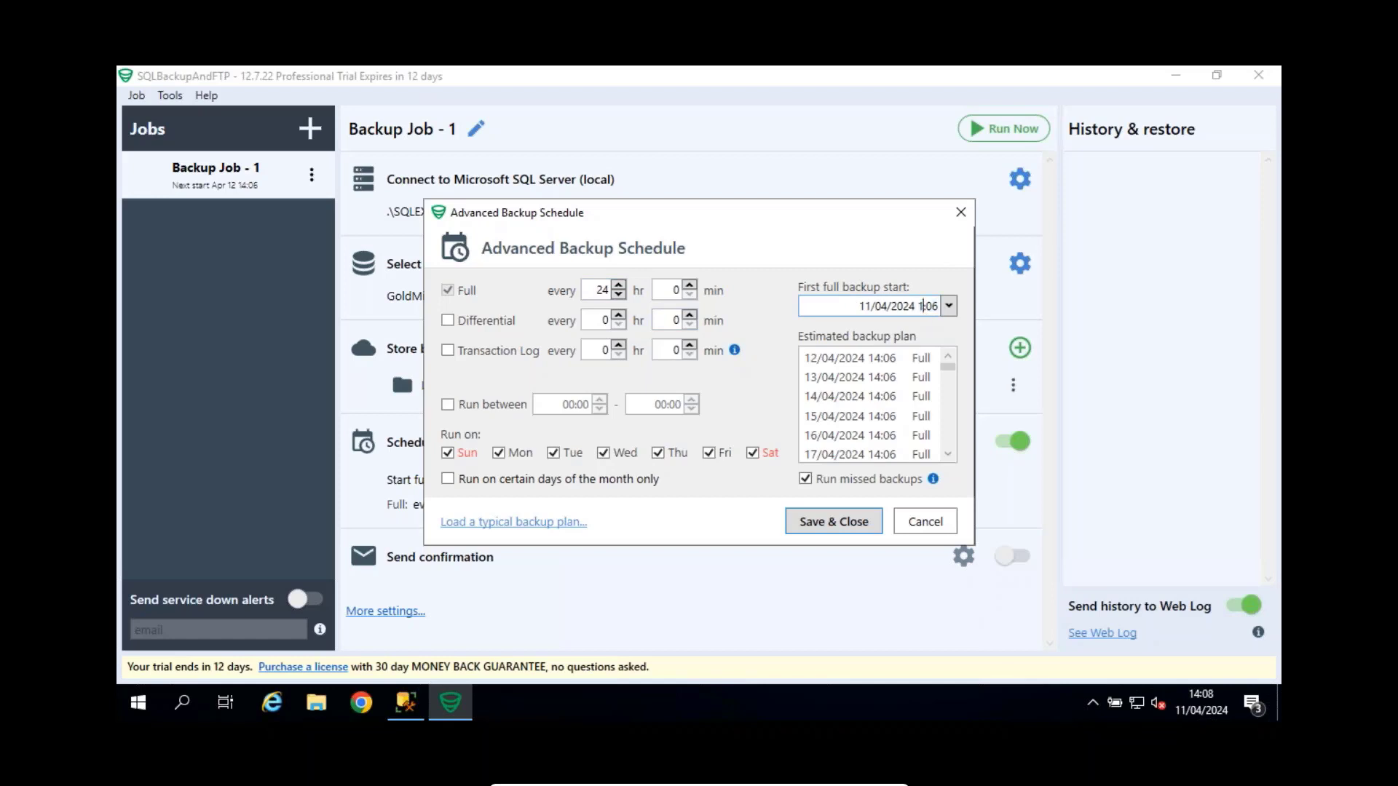
pyautogui.click(935, 312)
pyautogui.write('30')
pyautogui.click(448, 453)
pyautogui.click(754, 454)
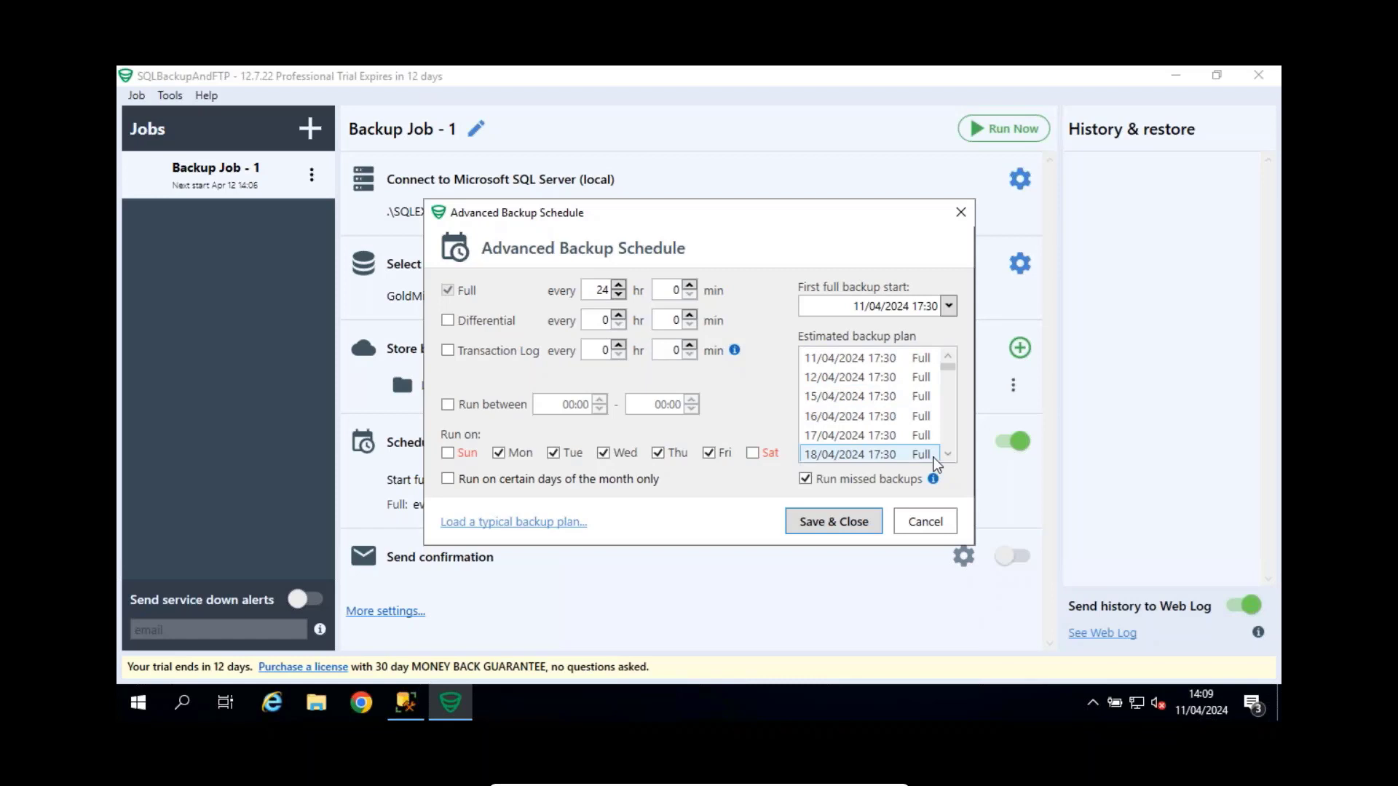
pyautogui.click(830, 523)
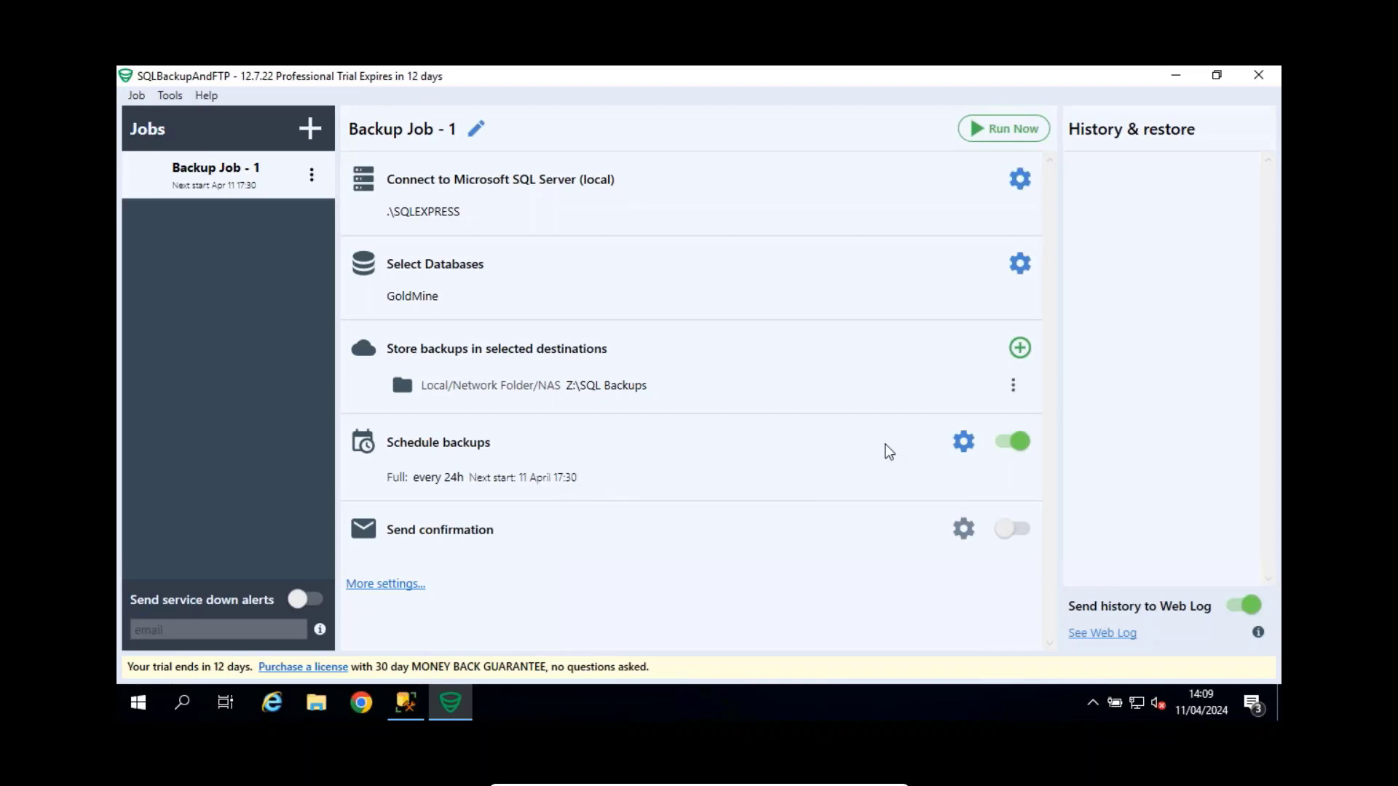
# Turn on confirmation emails for the backup job, leaving the success and failure recipient fields empty
pyautogui.click(1019, 531)
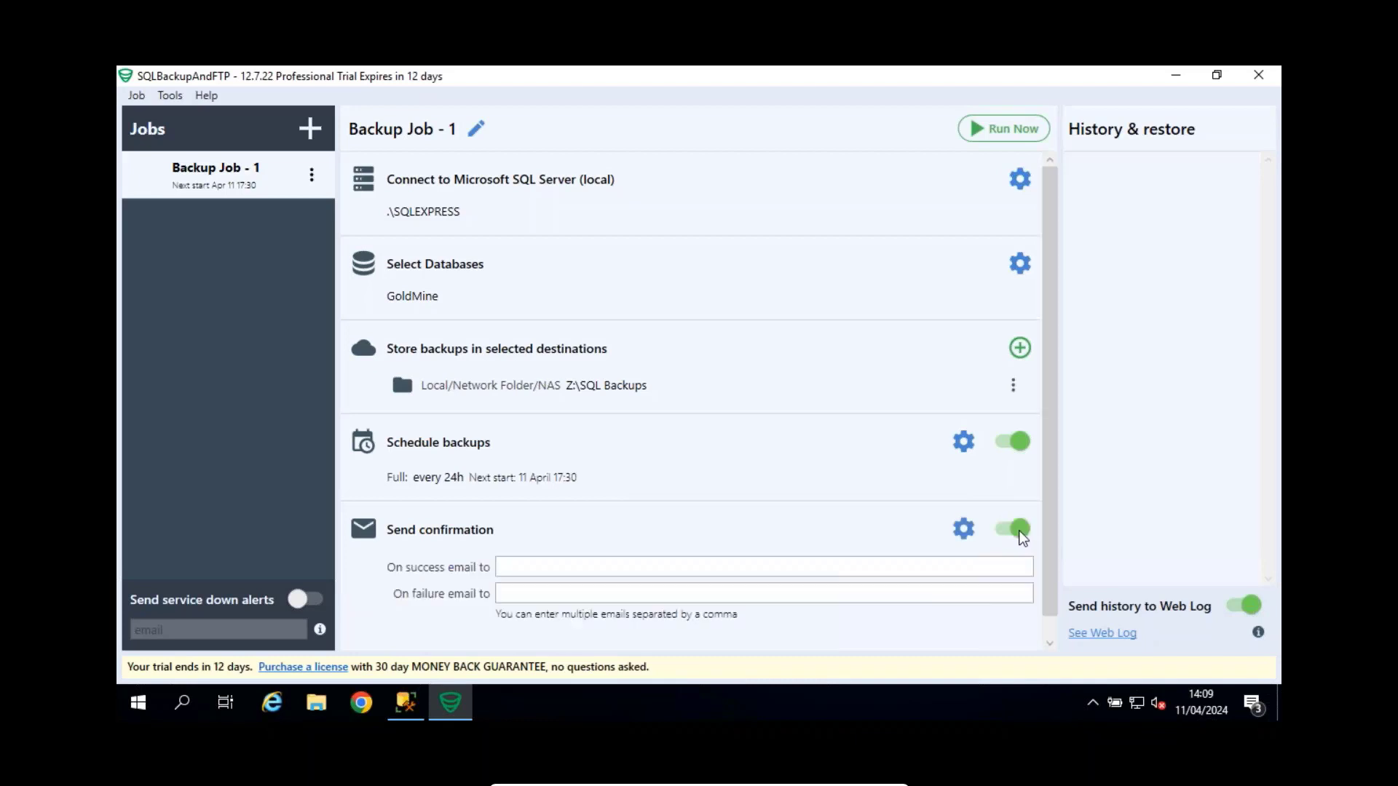
pyautogui.scroll(-2, 1053, 518)
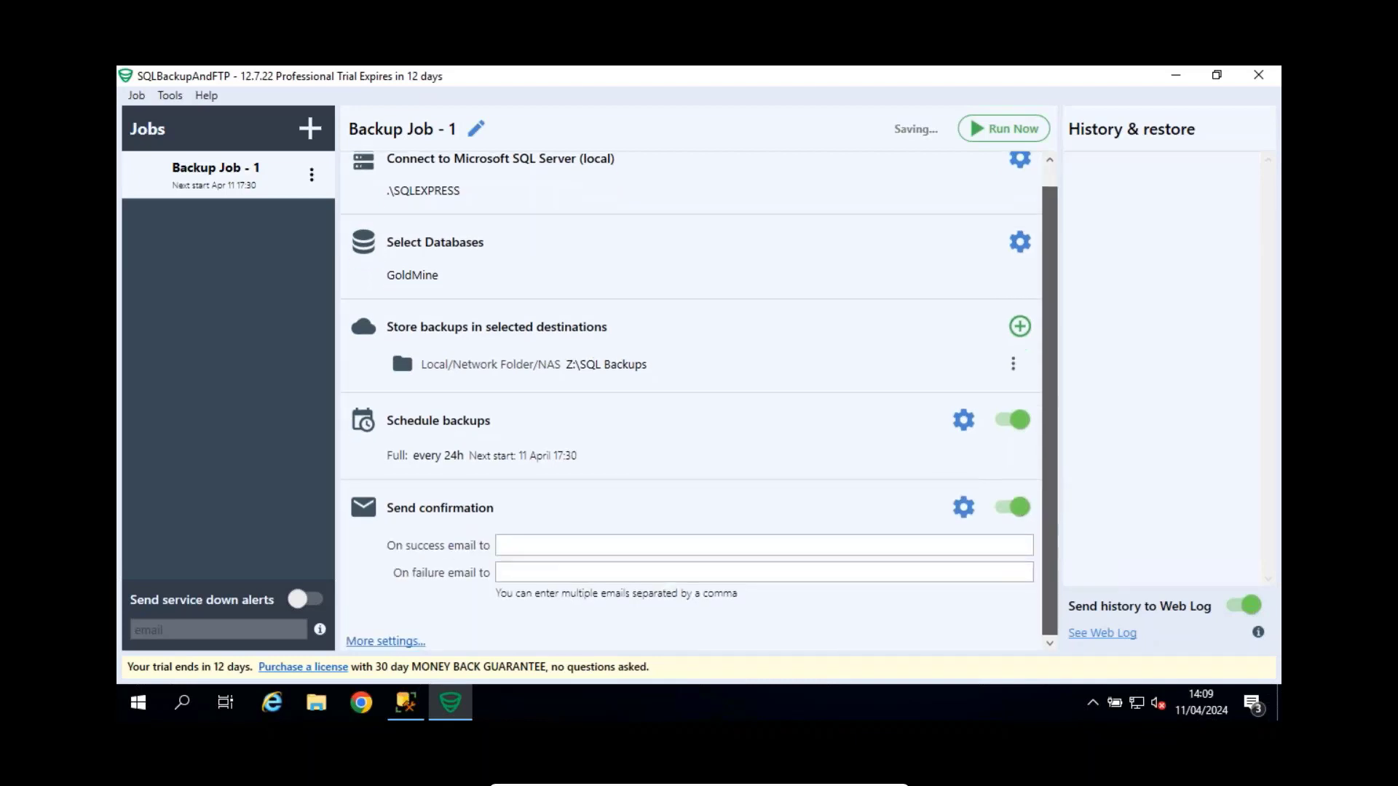
pyautogui.click(575, 552)
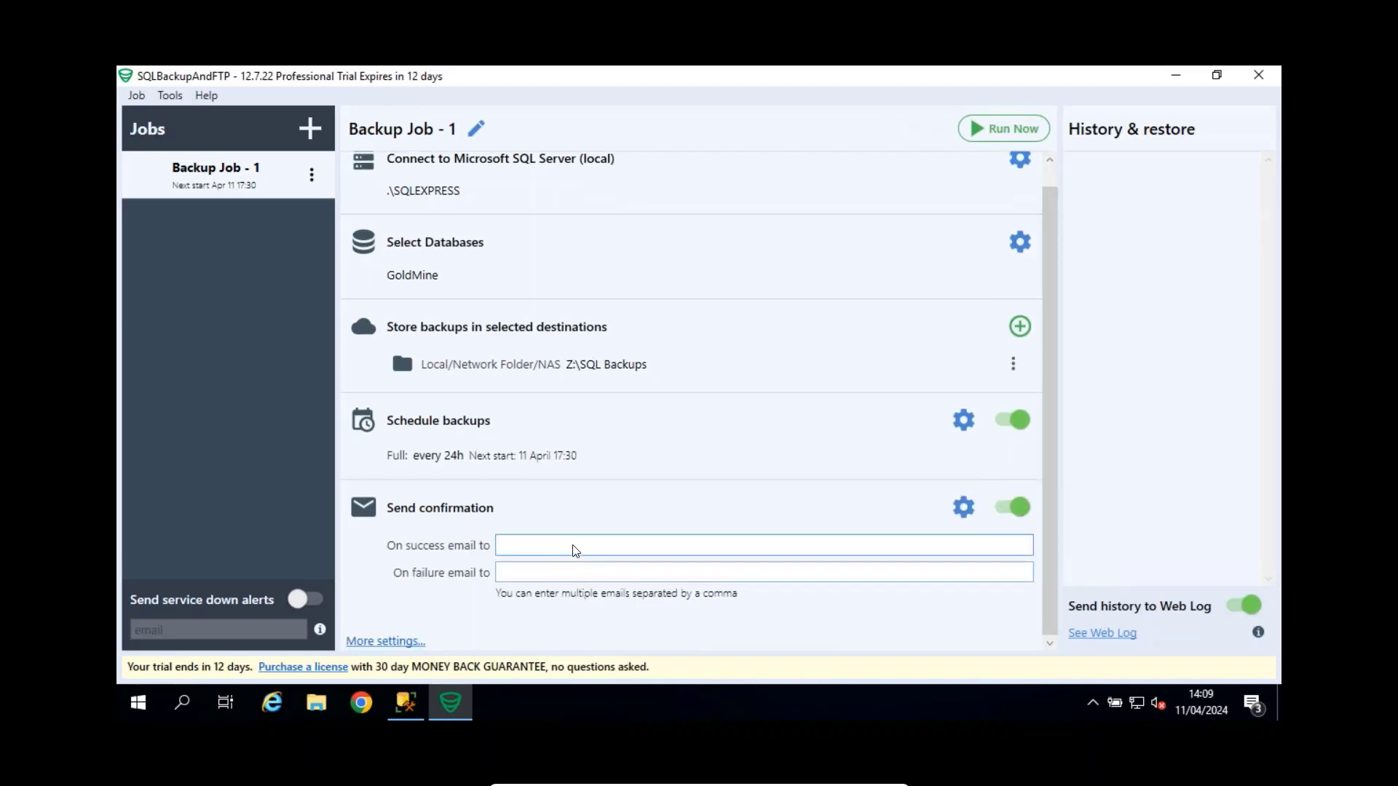
pyautogui.click(582, 574)
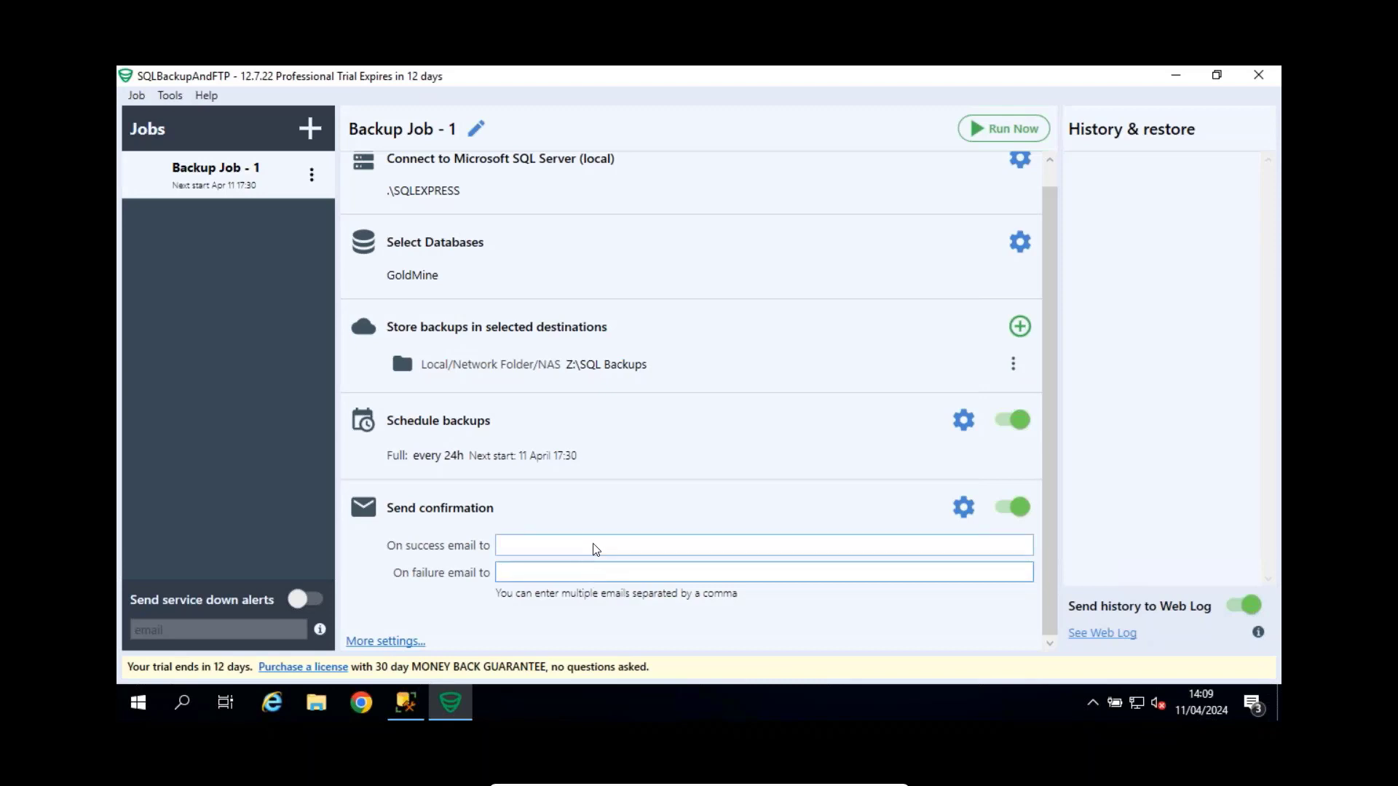
pyautogui.scroll(1, 662, 483)
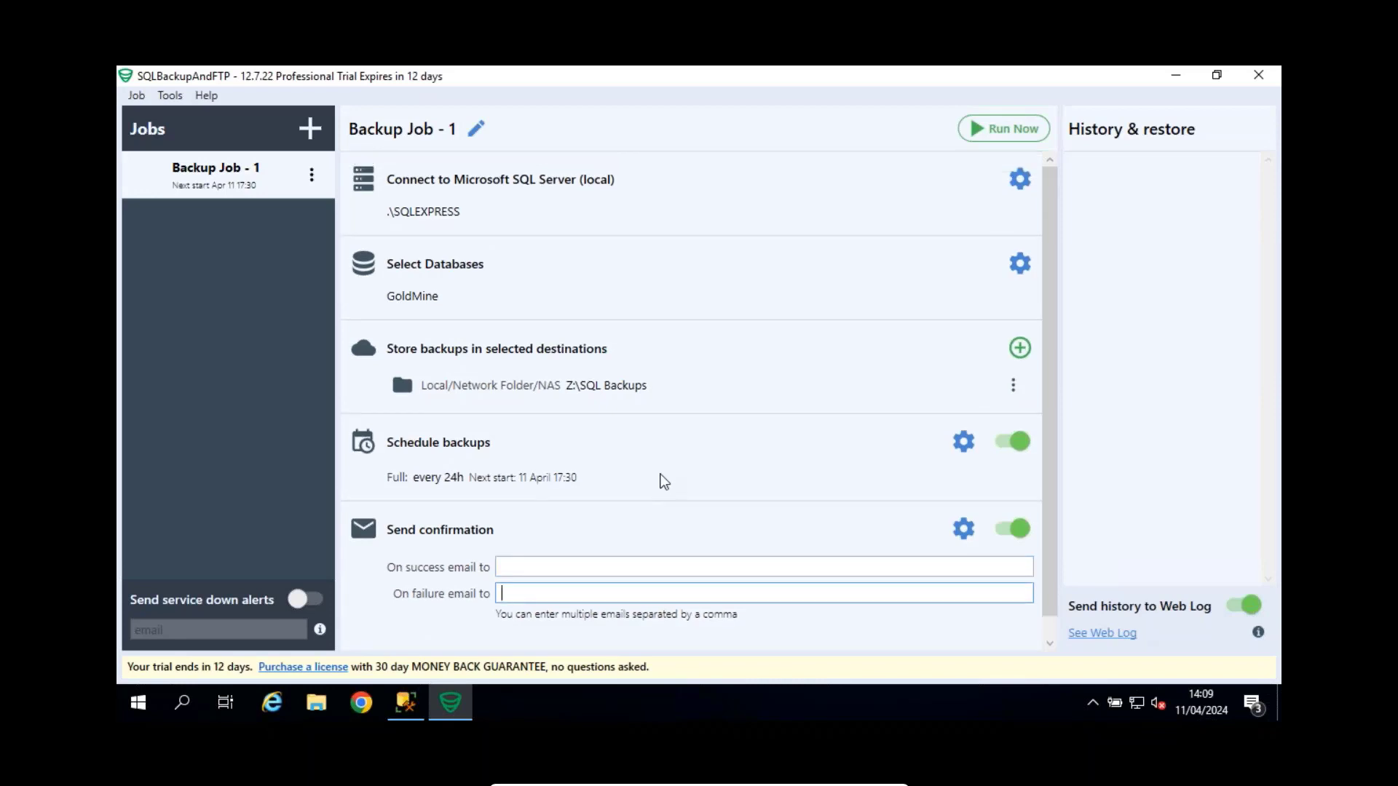
# Run the backup job immediately, and close its job log and the backup program when it finishes
pyautogui.click(1004, 131)
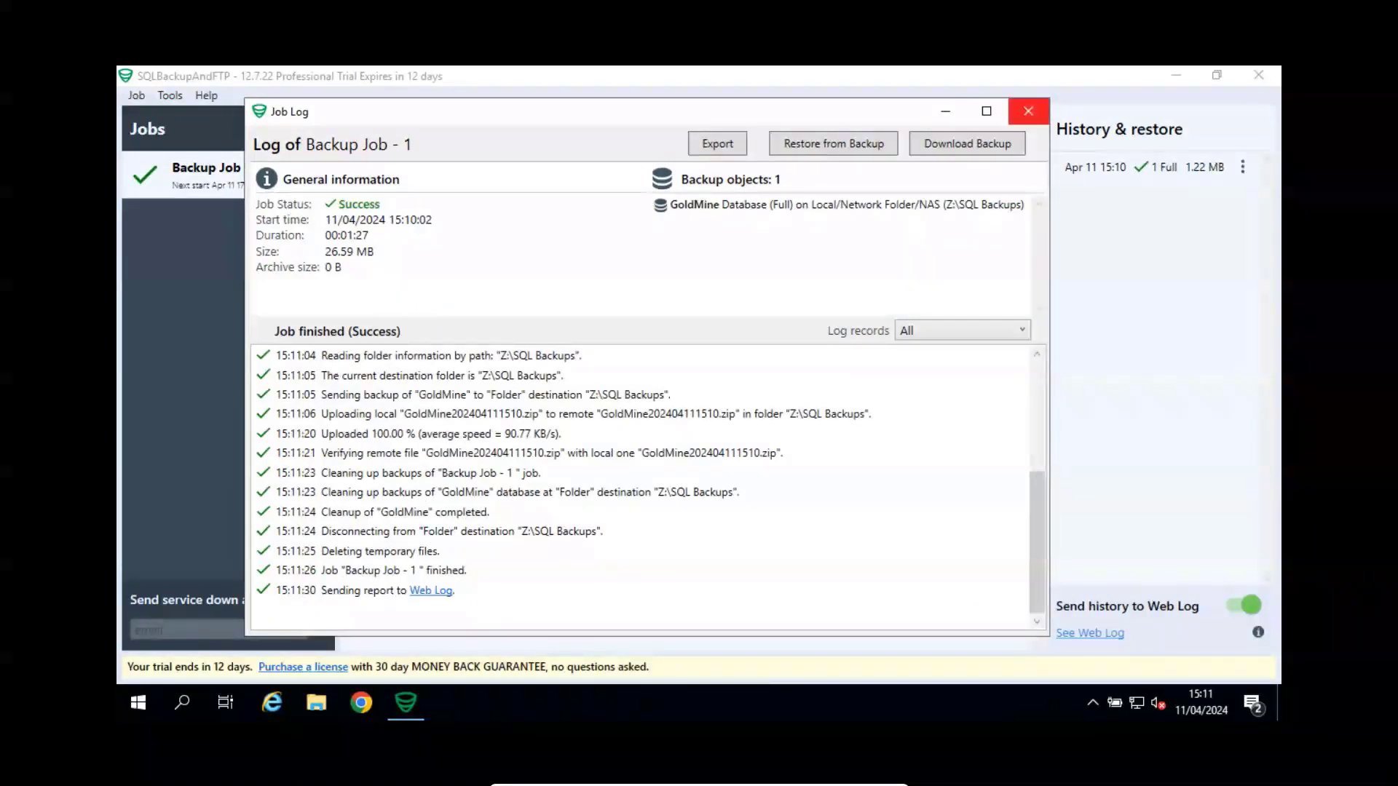
pyautogui.click(1028, 111)
pyautogui.click(1259, 75)
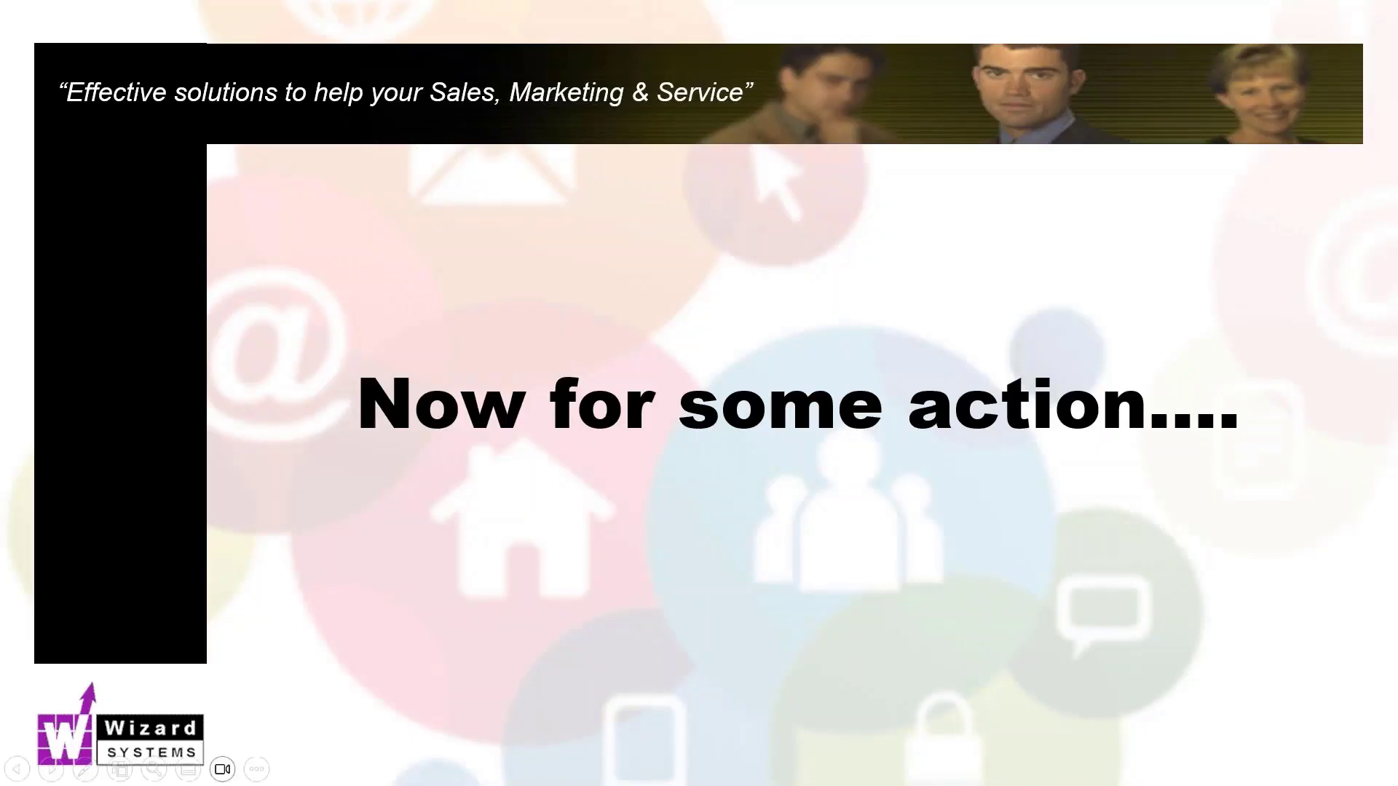
pyautogui.press('Right')
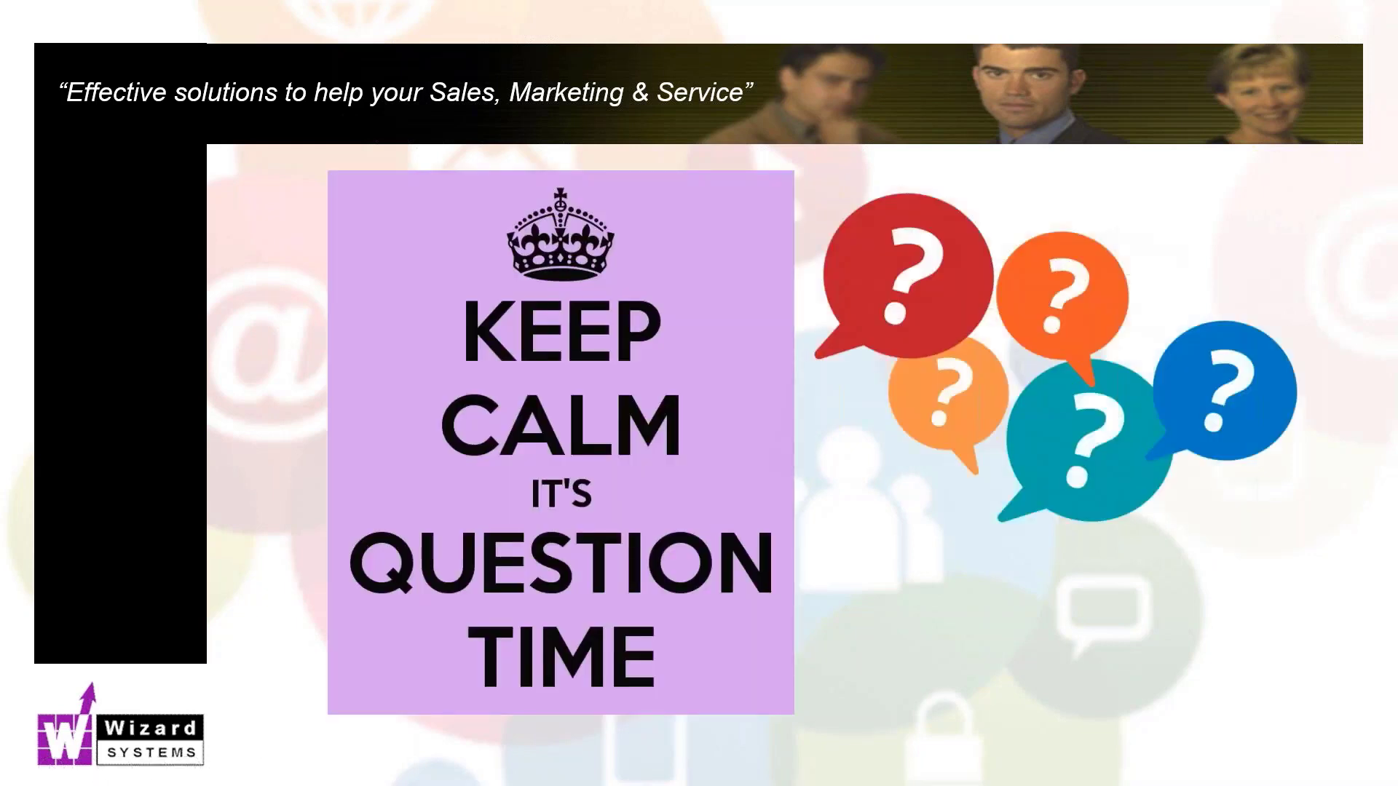